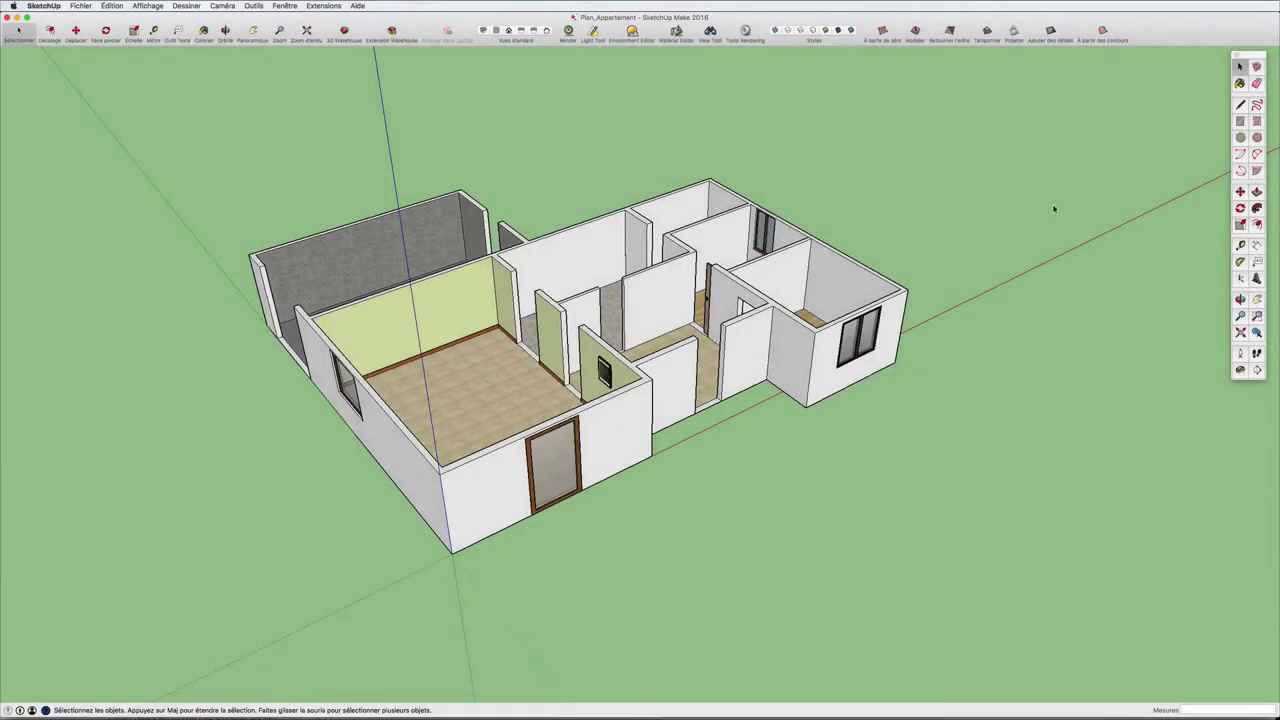
# - Orbit the apartment plan slightly and open the 3D Warehouse gallery from the toolbar
pyautogui.moveTo(1057, 206)
pyautogui.mouseDown(button='middle')
pyautogui.moveTo(980, 197)
pyautogui.moveTo(777, 360)
pyautogui.moveTo(739, 373)
pyautogui.moveTo(790, 328)
pyautogui.moveTo(657, 205)
pyautogui.moveTo(597, 241)
pyautogui.moveTo(677, 242)
pyautogui.moveTo(674, 255)
pyautogui.moveTo(590, 259)
pyautogui.mouseUp(button='middle')
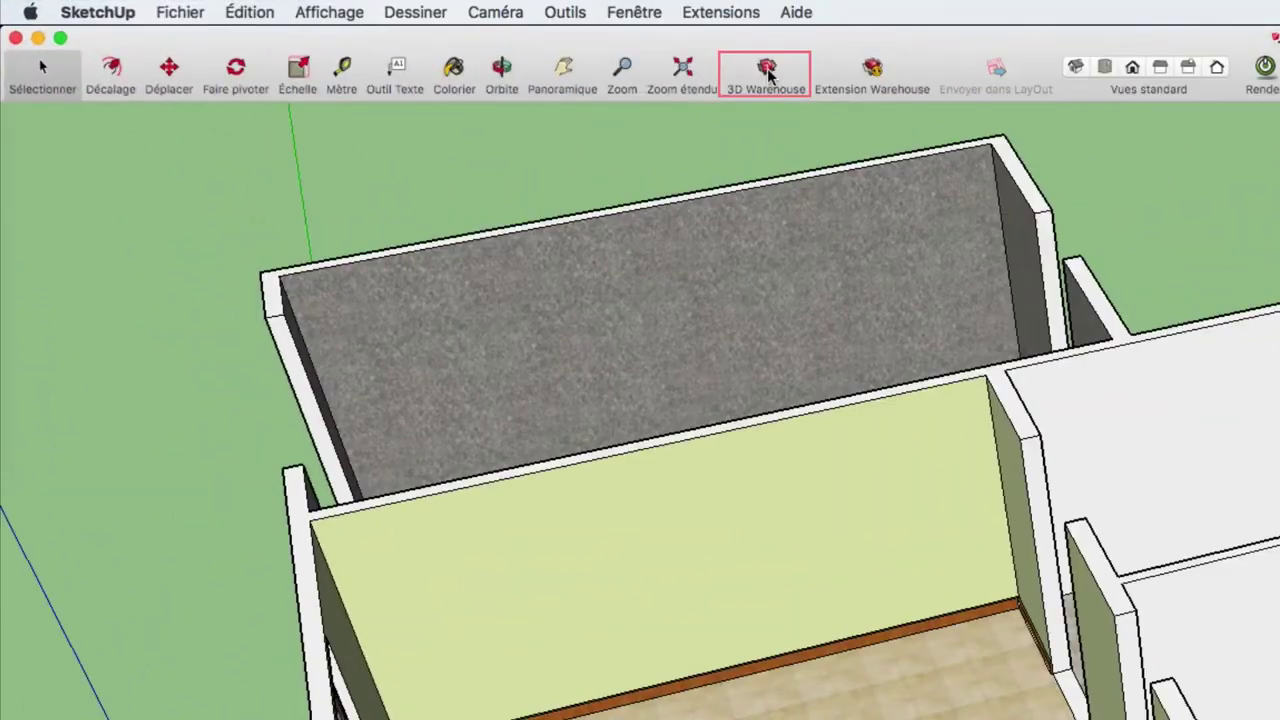
pyautogui.click(767, 70)
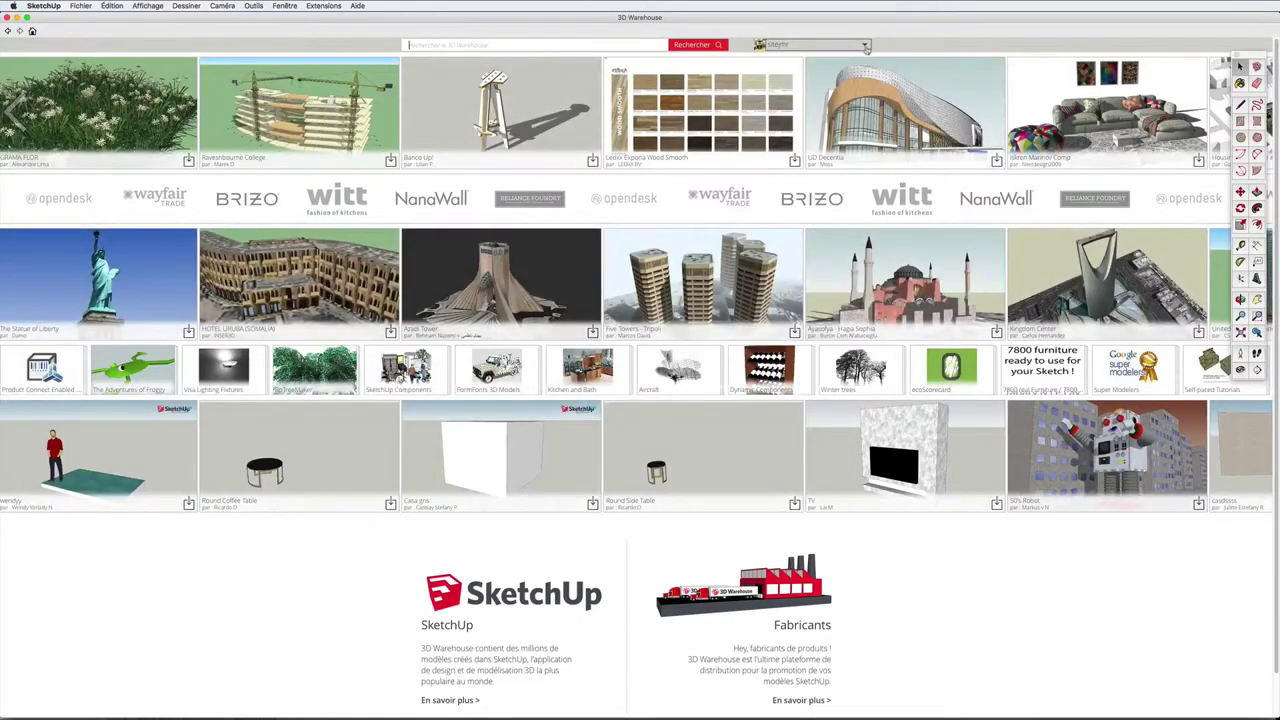
# - Choose Connexion from the 3D Warehouse account menu to reach the Trimble sign-in page
pyautogui.click(864, 45)
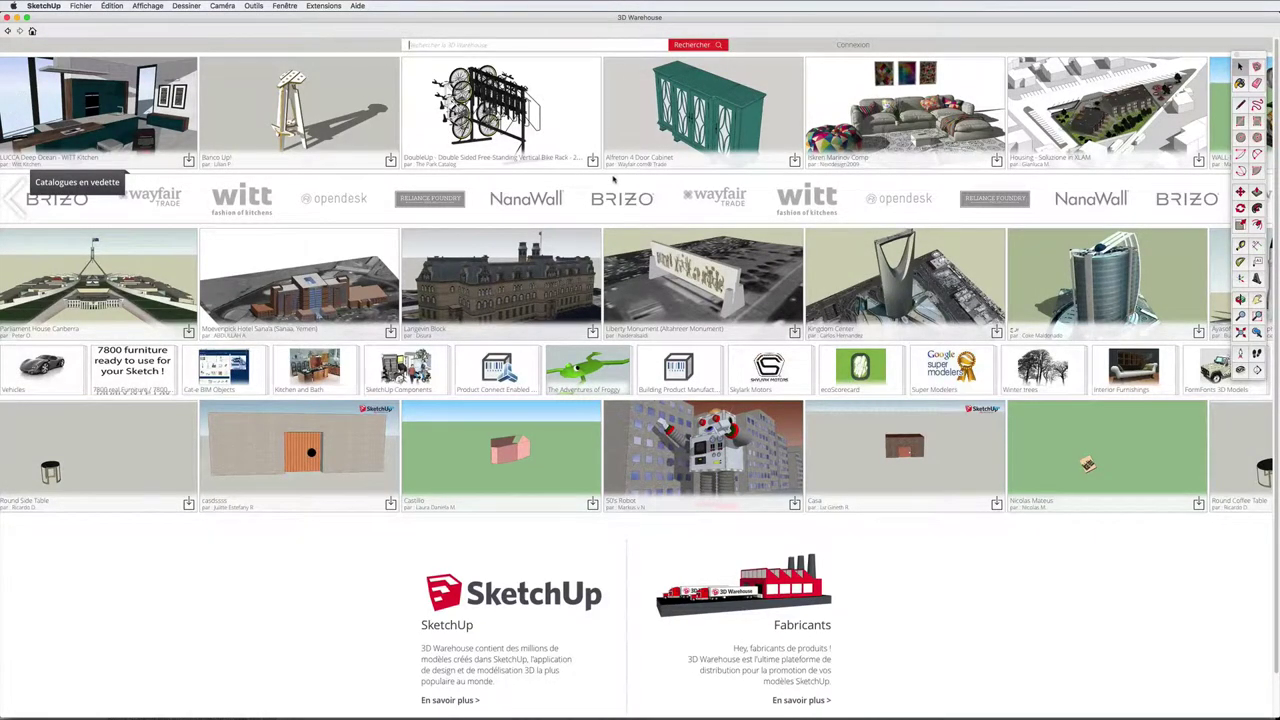
pyautogui.click(853, 46)
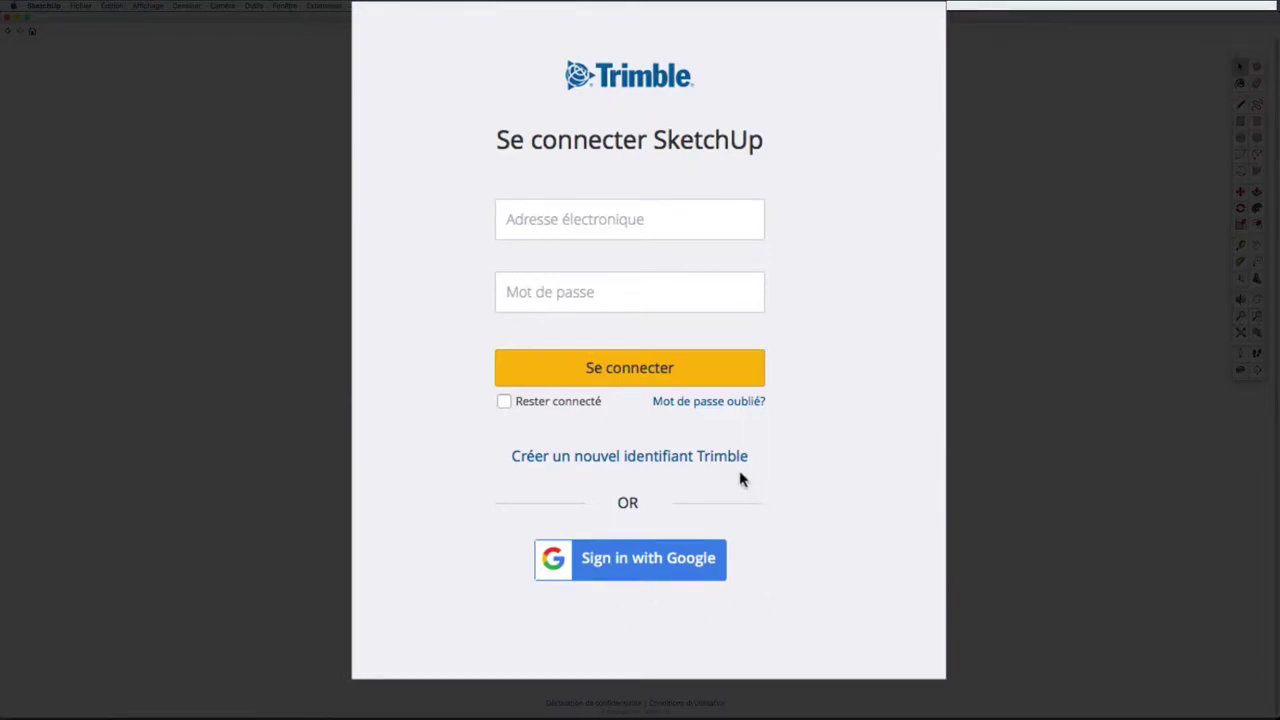
pyautogui.click(630, 458)
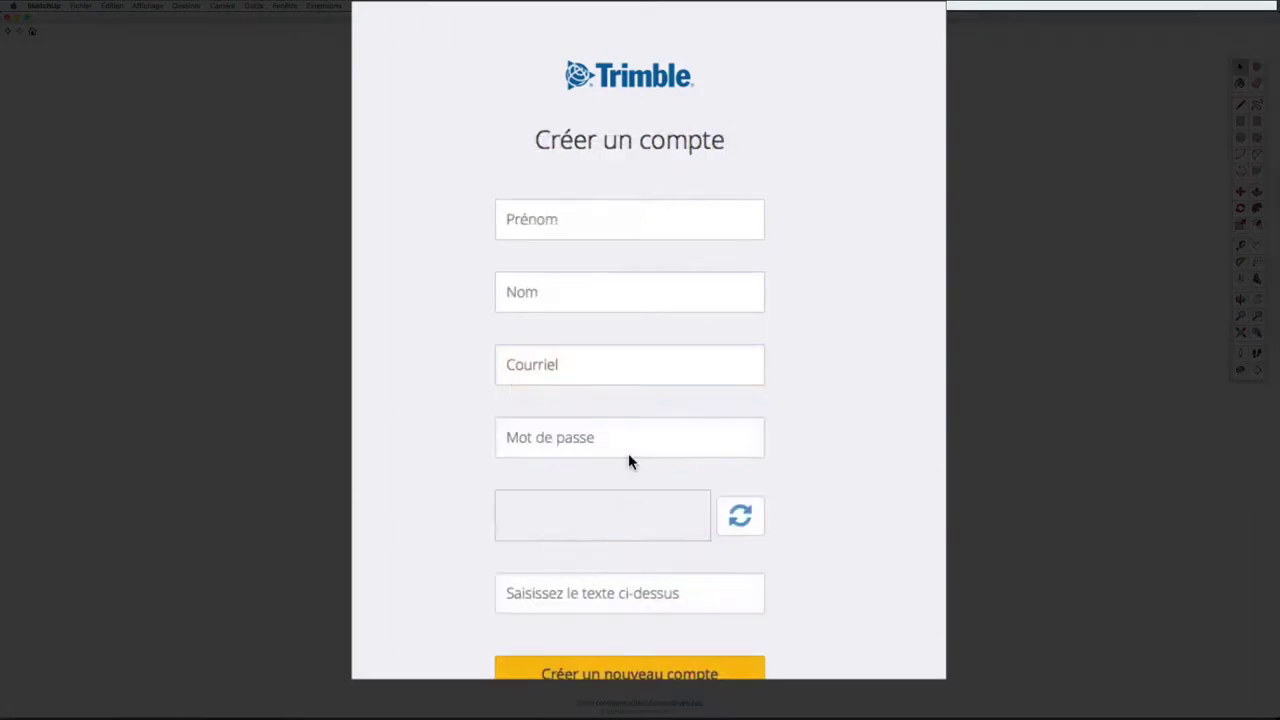
pyautogui.click(598, 229)
pyautogui.click(561, 292)
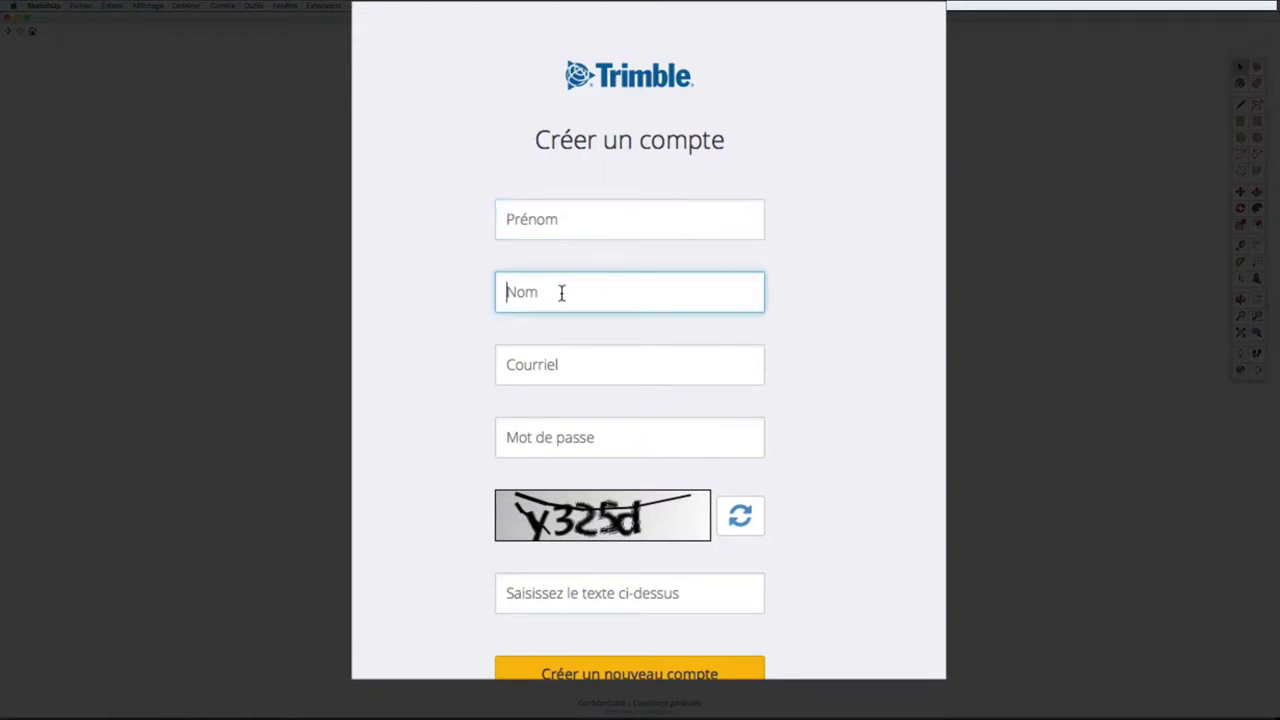
pyautogui.click(548, 218)
pyautogui.click(541, 296)
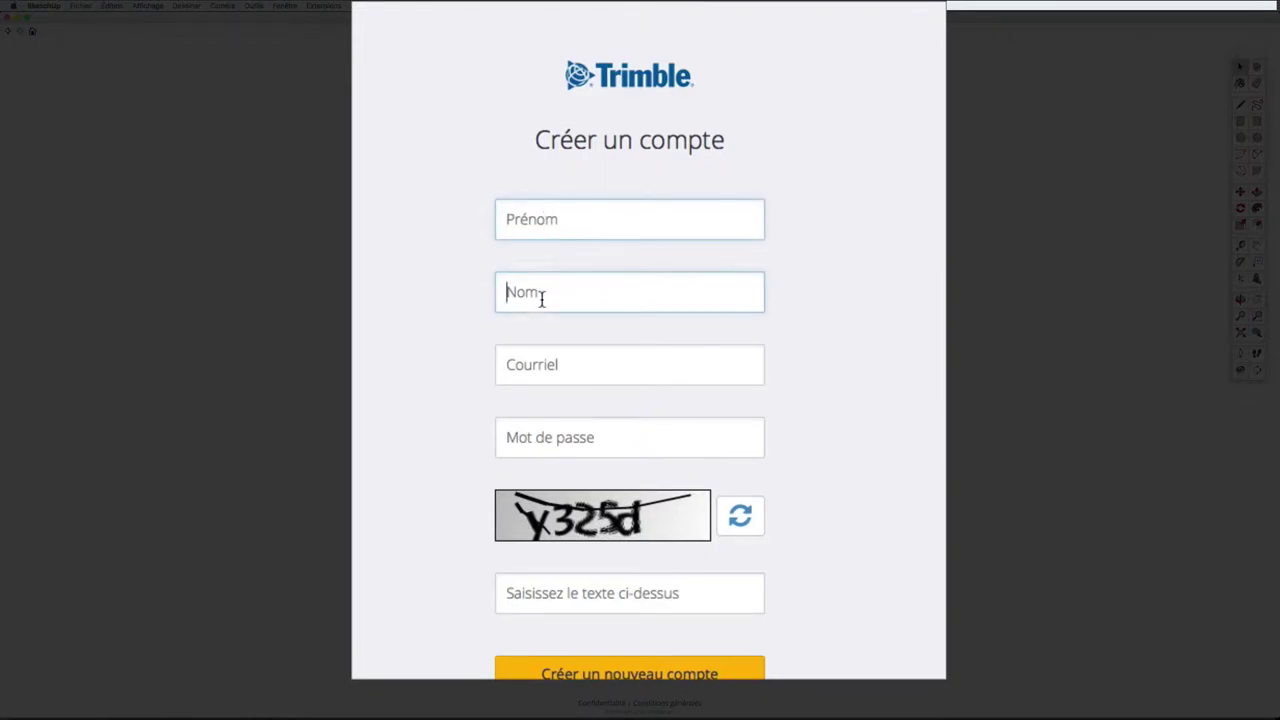
pyautogui.click(562, 364)
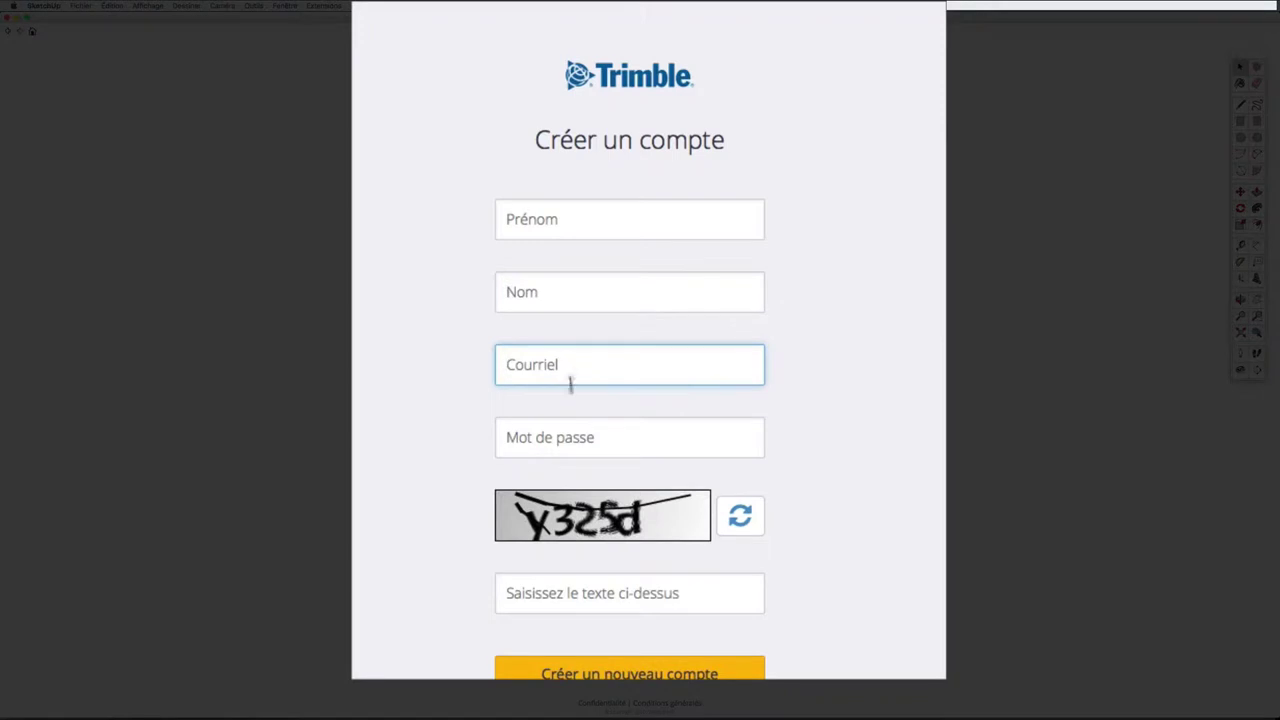
pyautogui.click(581, 428)
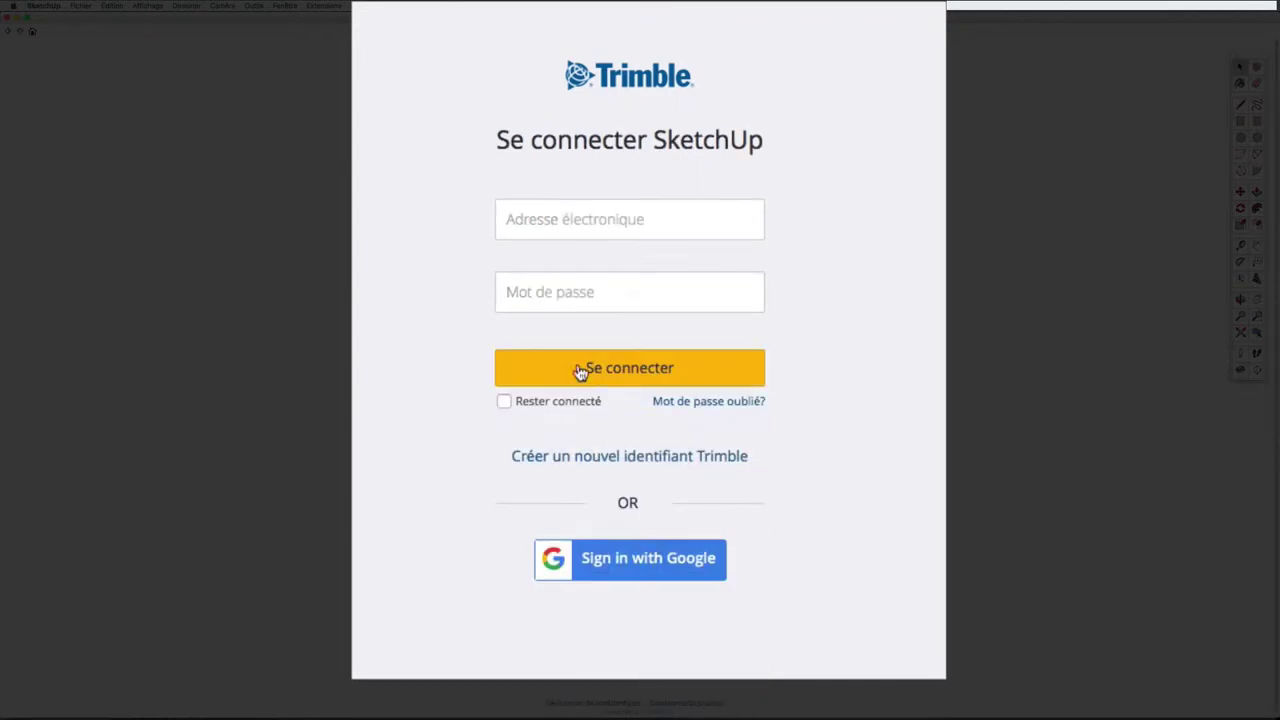
# - Enter the account e-mail, paste the account password, and choose Se connecter
pyautogui.click(551, 226)
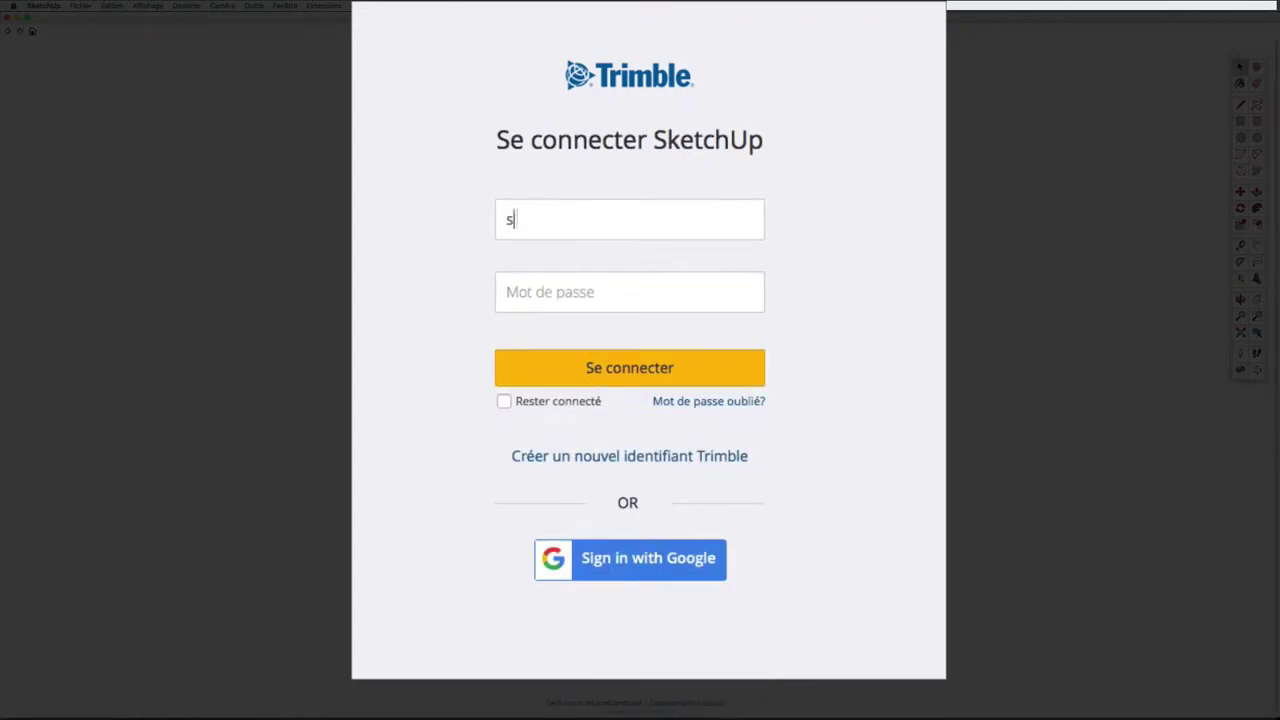
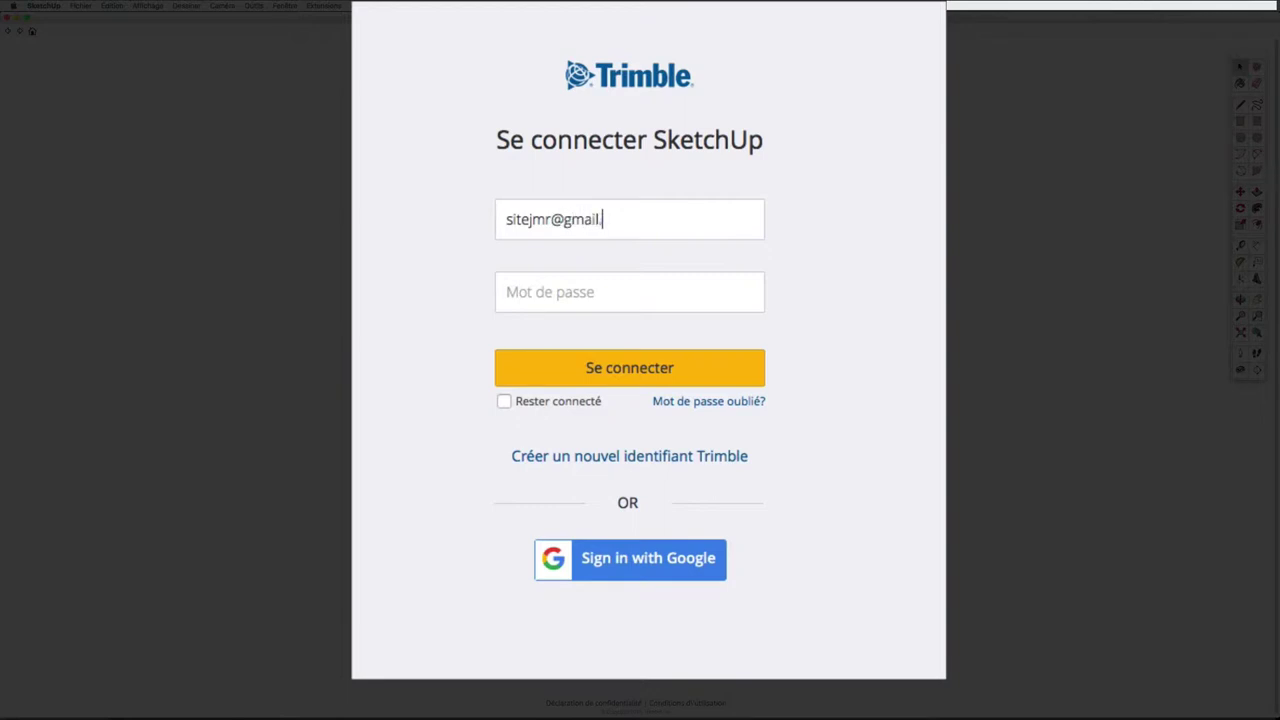
pyautogui.click(579, 293)
pyautogui.press('super+v')
pyautogui.click(600, 368)
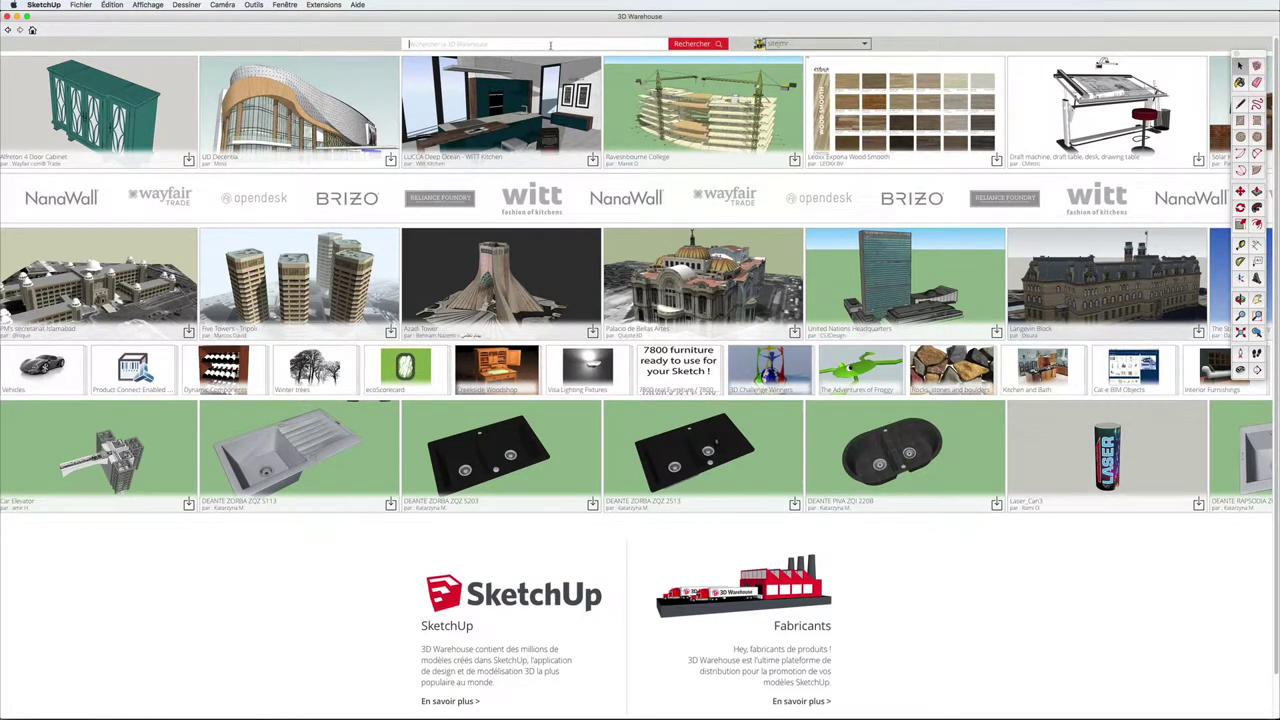
# - Search for 'chaise', then replace the query with 'plan appartement' to list 80 models
pyautogui.write('chaise')
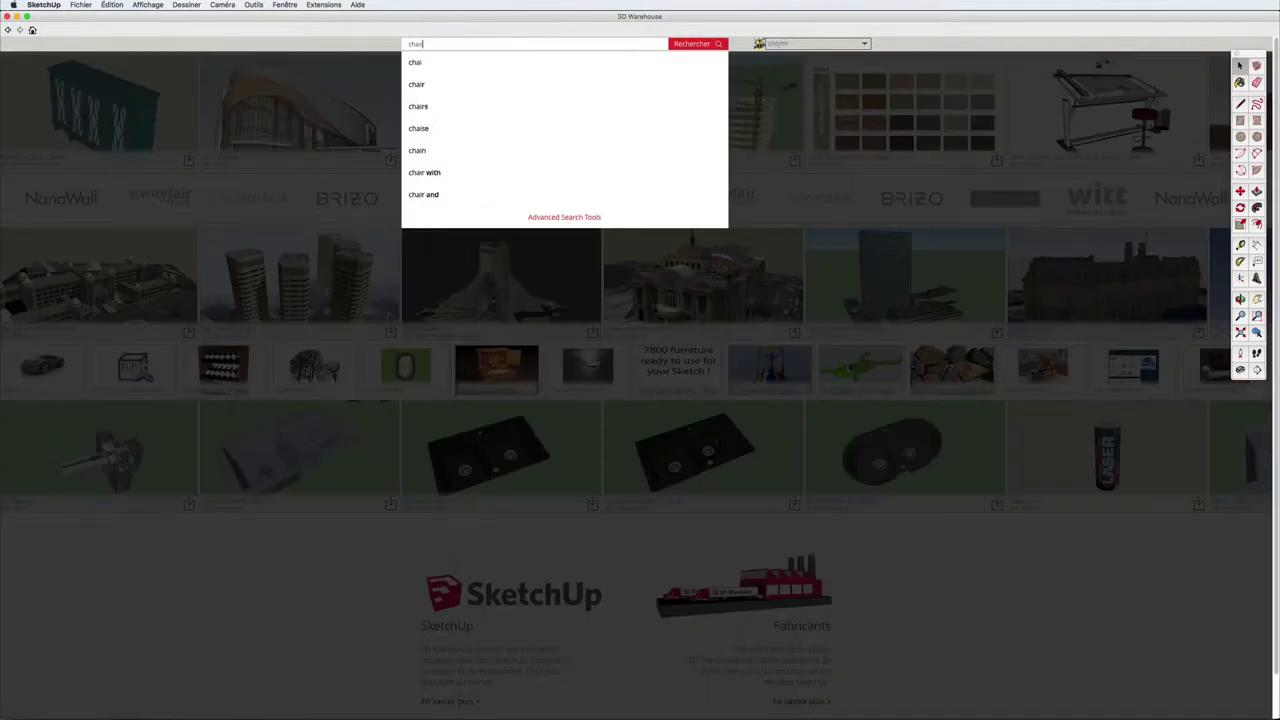
pyautogui.press('Return')
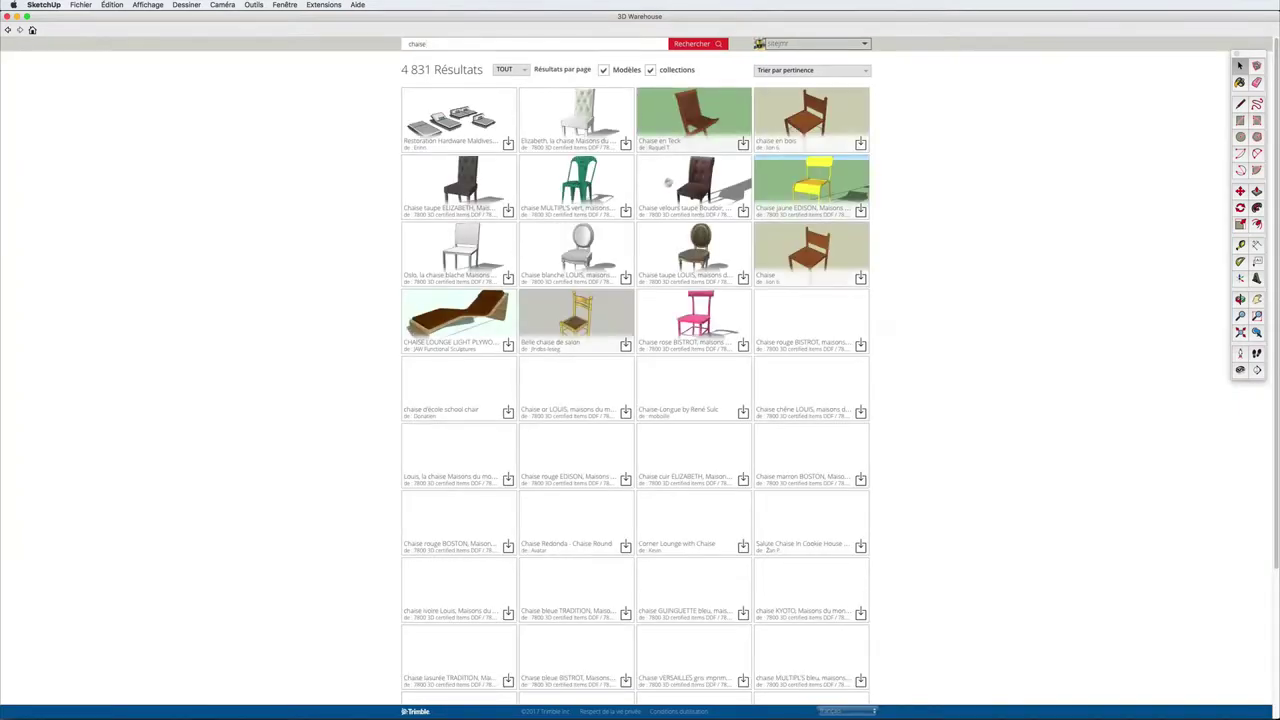
pyautogui.scroll(-2, 699, 318)
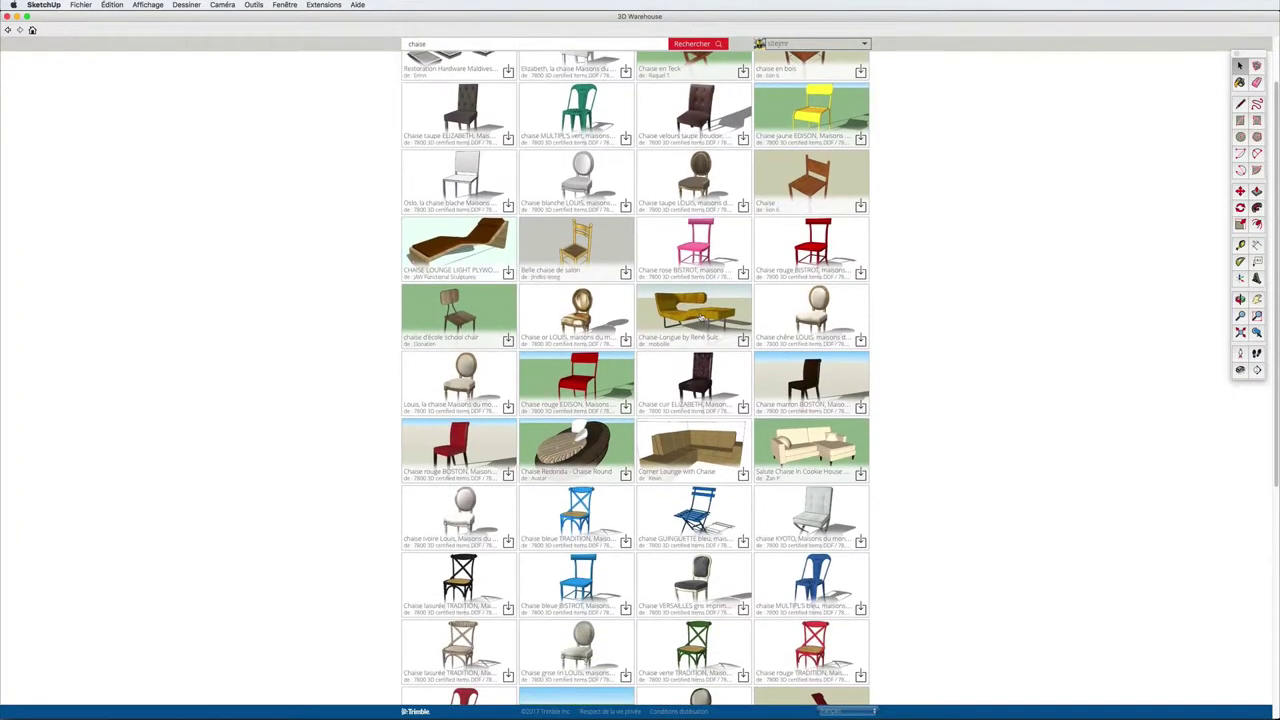
pyautogui.scroll(2, 690, 300)
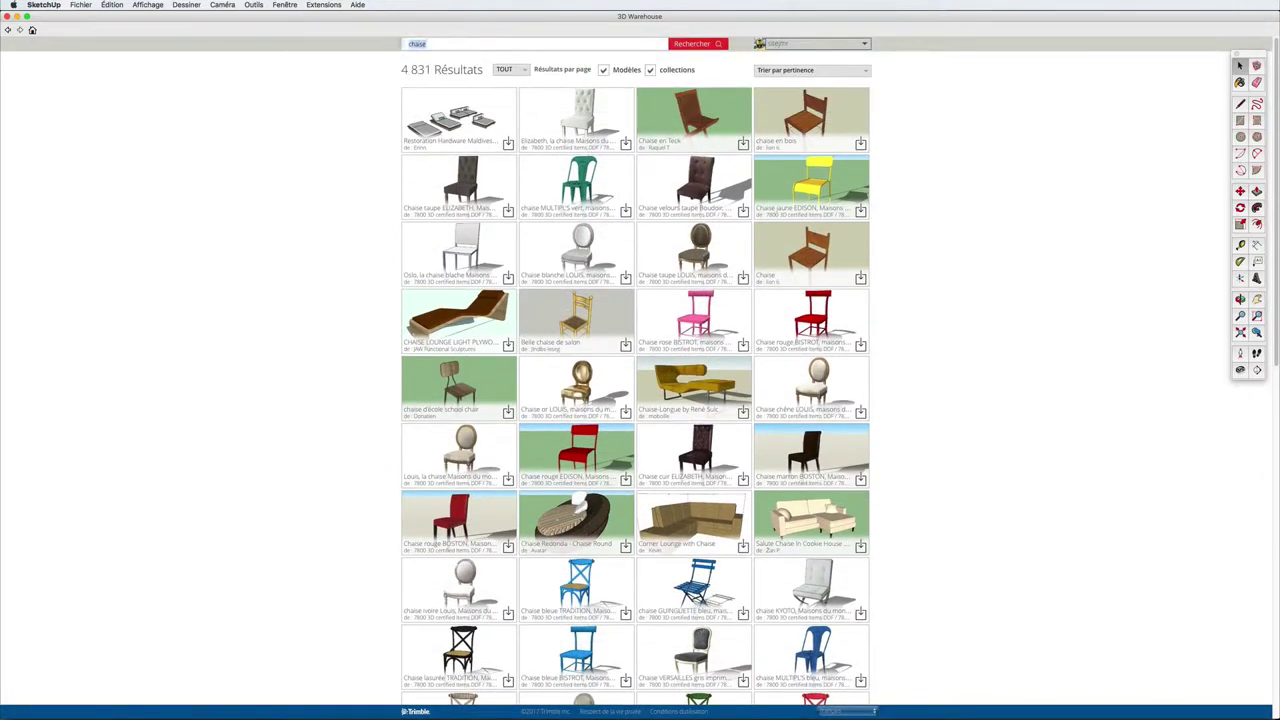
pyautogui.moveTo(443, 45); pyautogui.dragTo(398, 44)
pyautogui.write('plan')
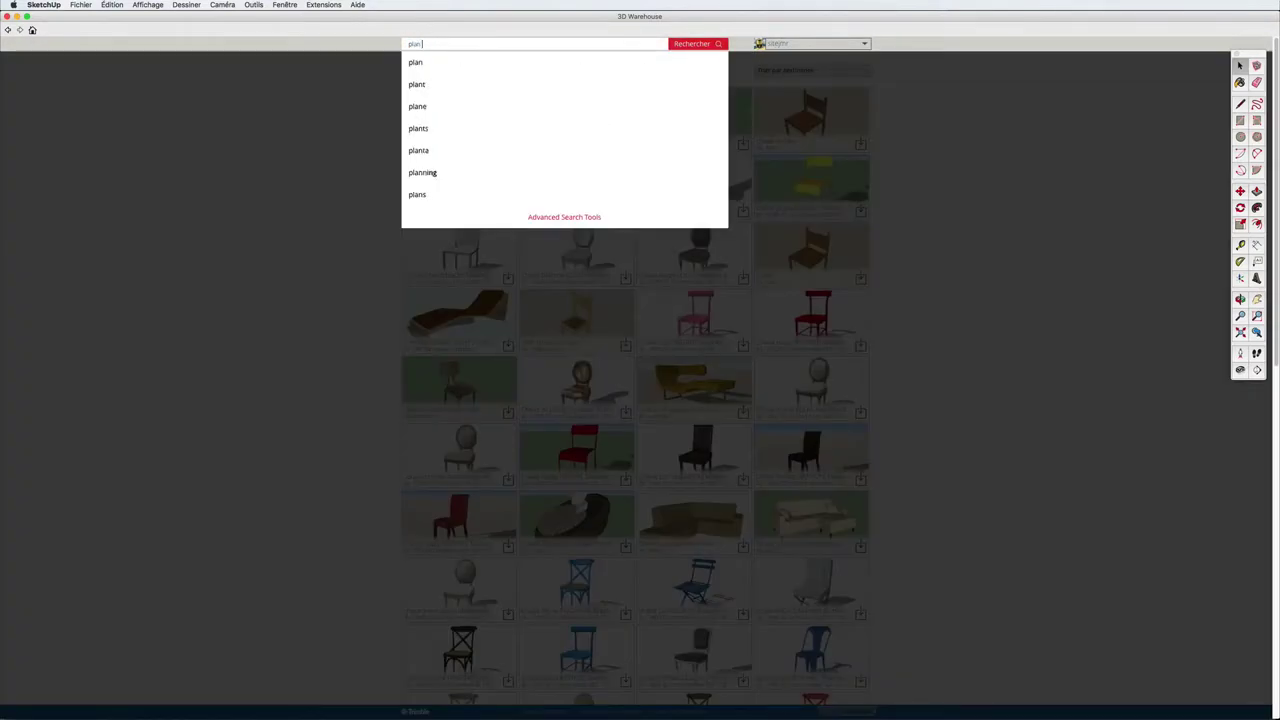
pyautogui.write(' appartement')
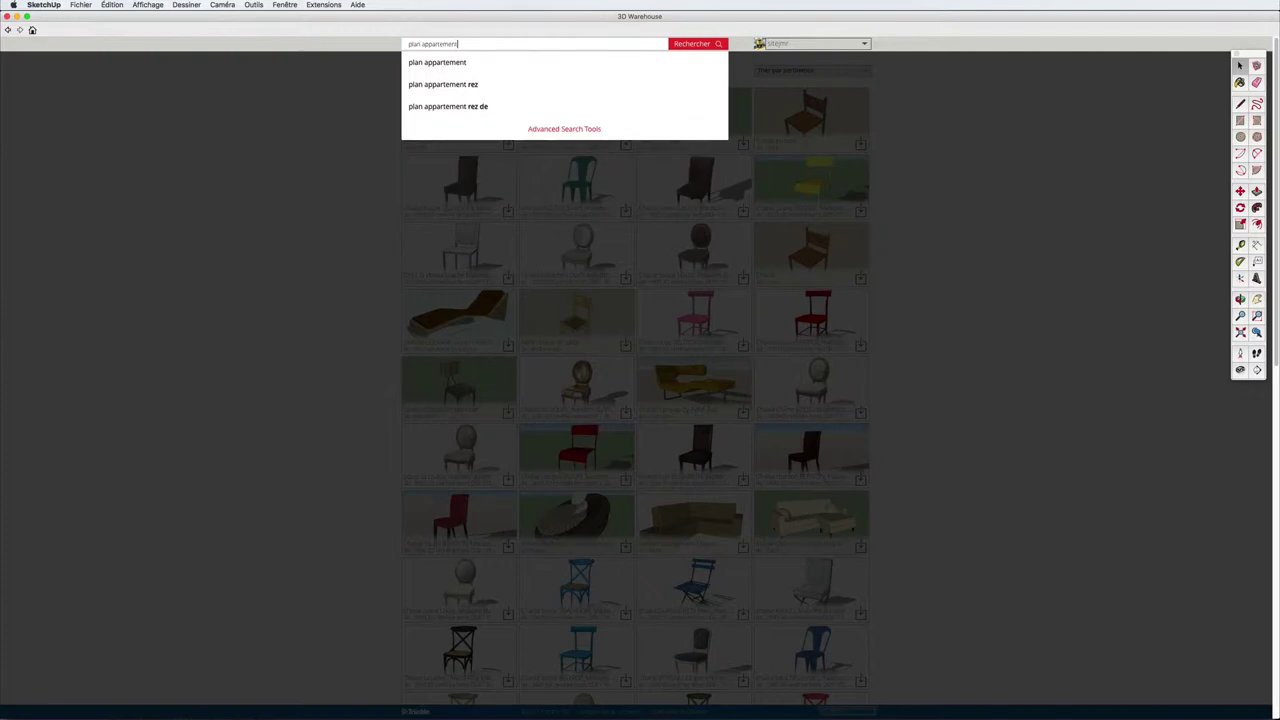
pyautogui.press('Return')
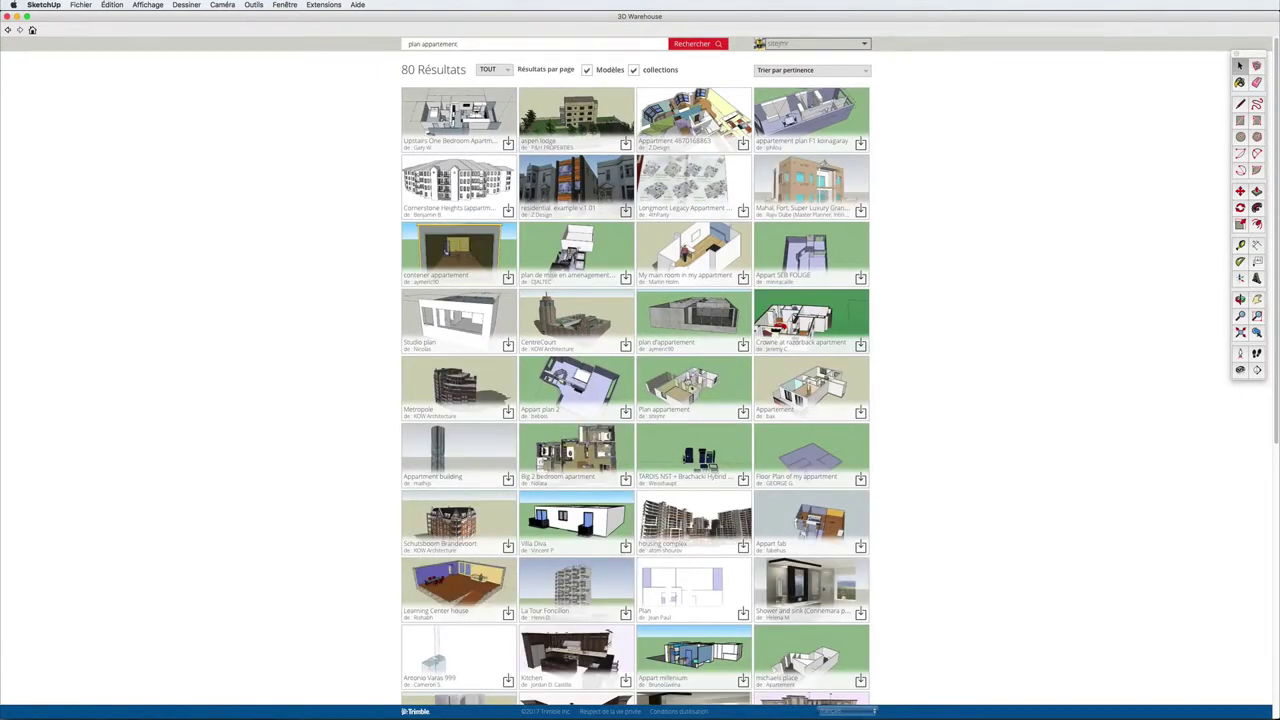
# - Open the Plan appartement model page in the interactive 3D preview and fit the whole model
pyautogui.click(689, 378)
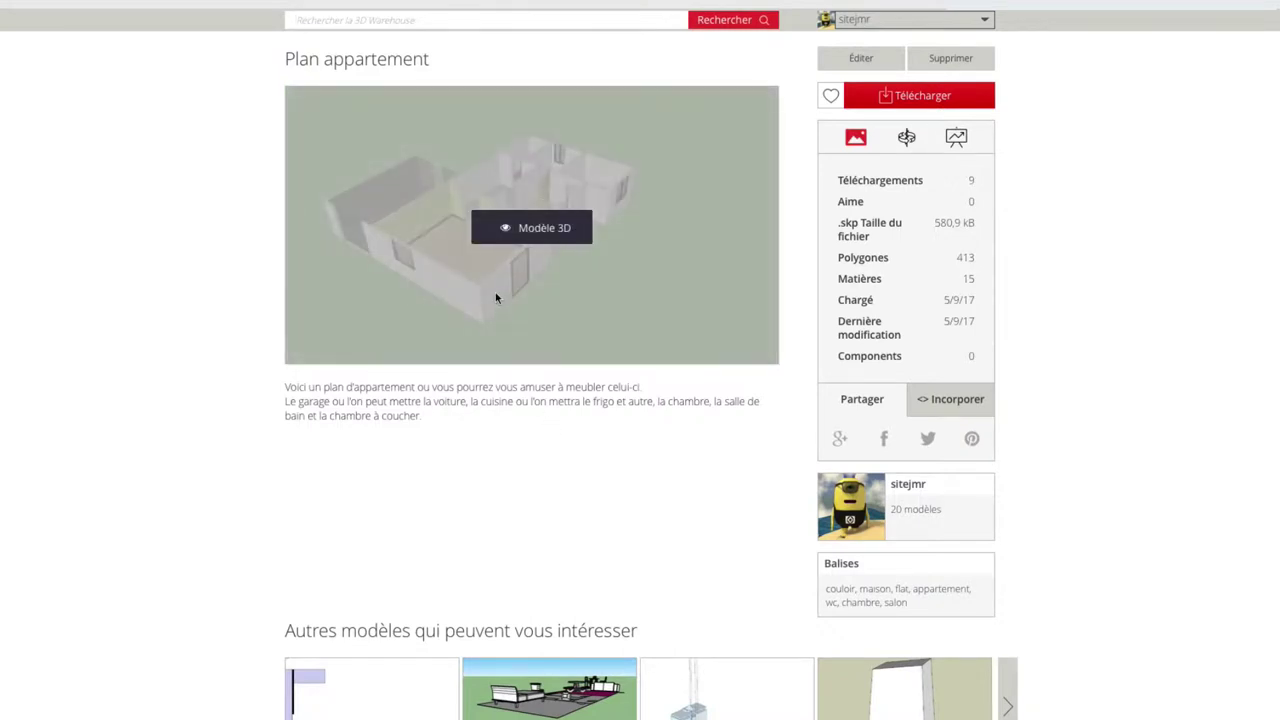
pyautogui.click(906, 140)
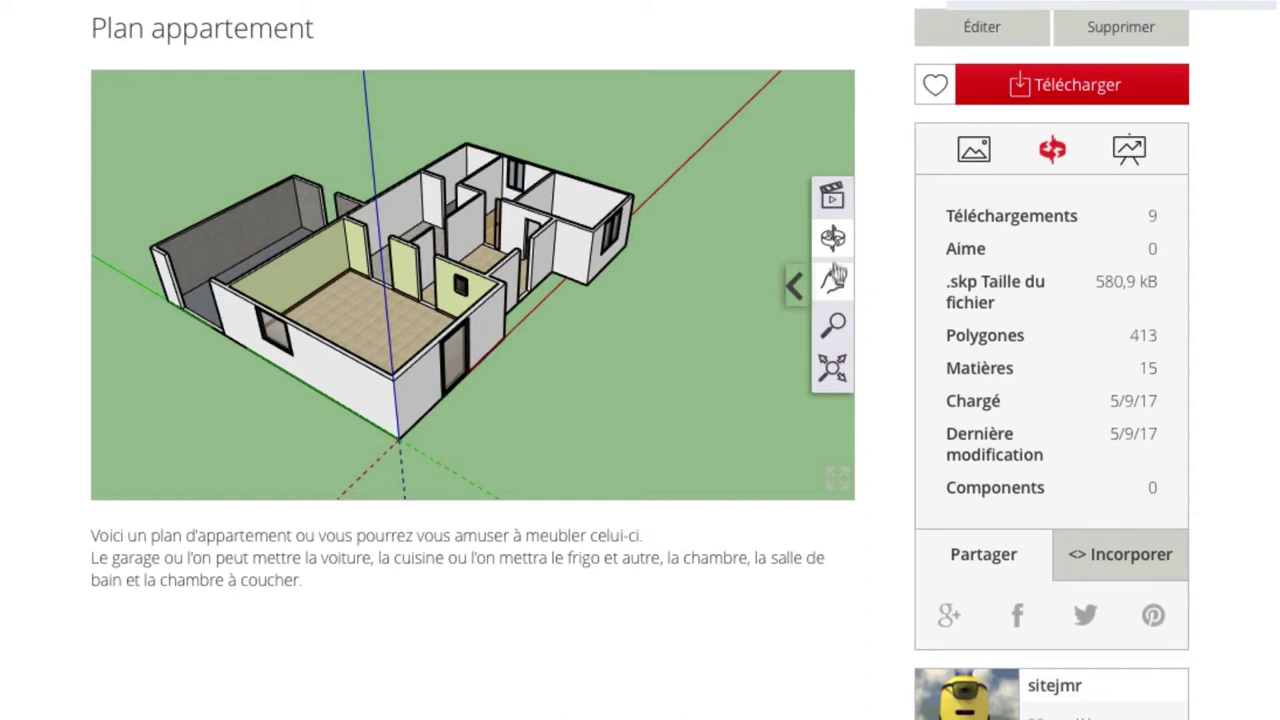
pyautogui.click(835, 238)
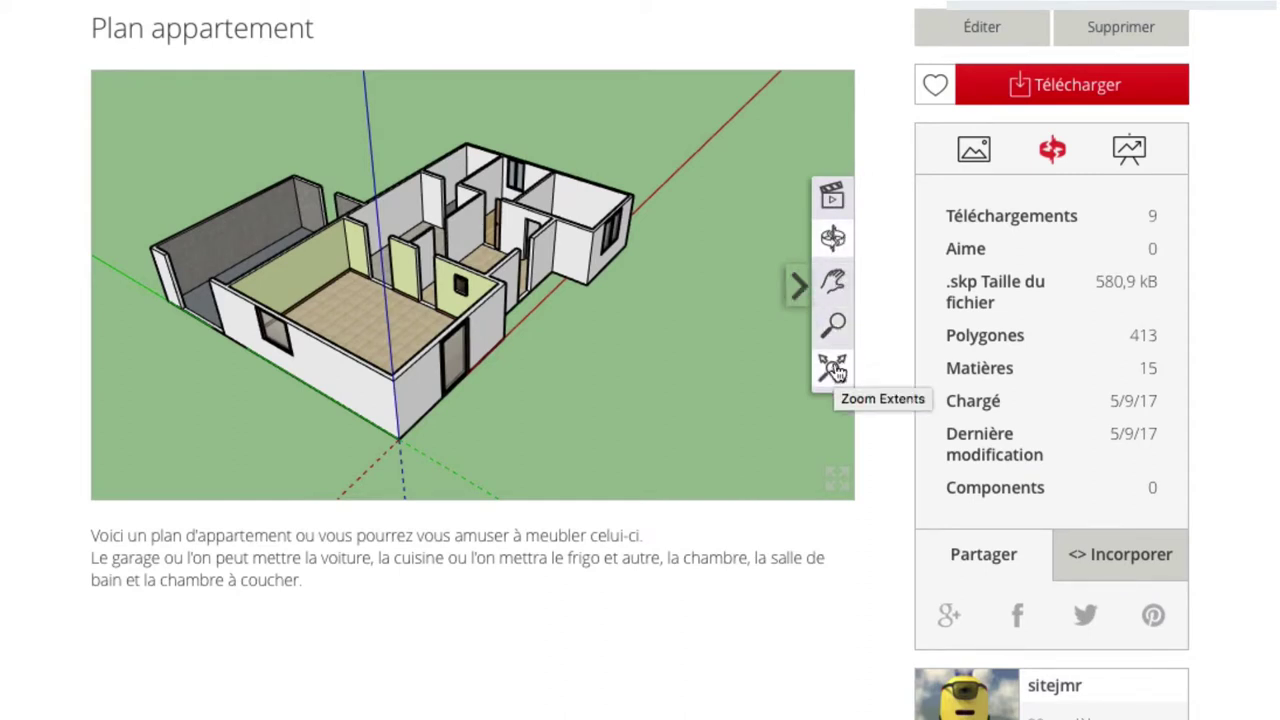
pyautogui.click(835, 370)
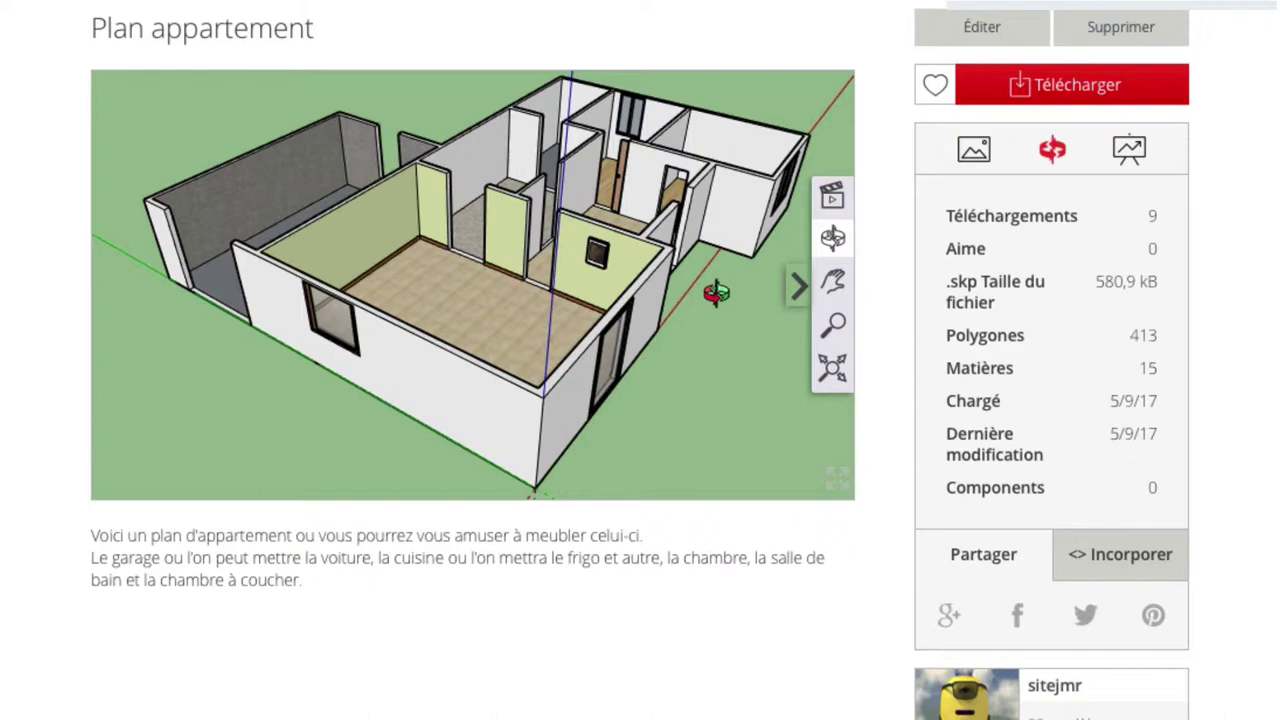
# - Zoom toward the main room, pan to the other rooms, orbit head-on, and show the preset views
pyautogui.click(834, 324)
pyautogui.moveTo(795, 341)
pyautogui.mouseDown()
pyautogui.moveTo(660, 236)
pyautogui.moveTo(730, 290)
pyautogui.mouseUp()
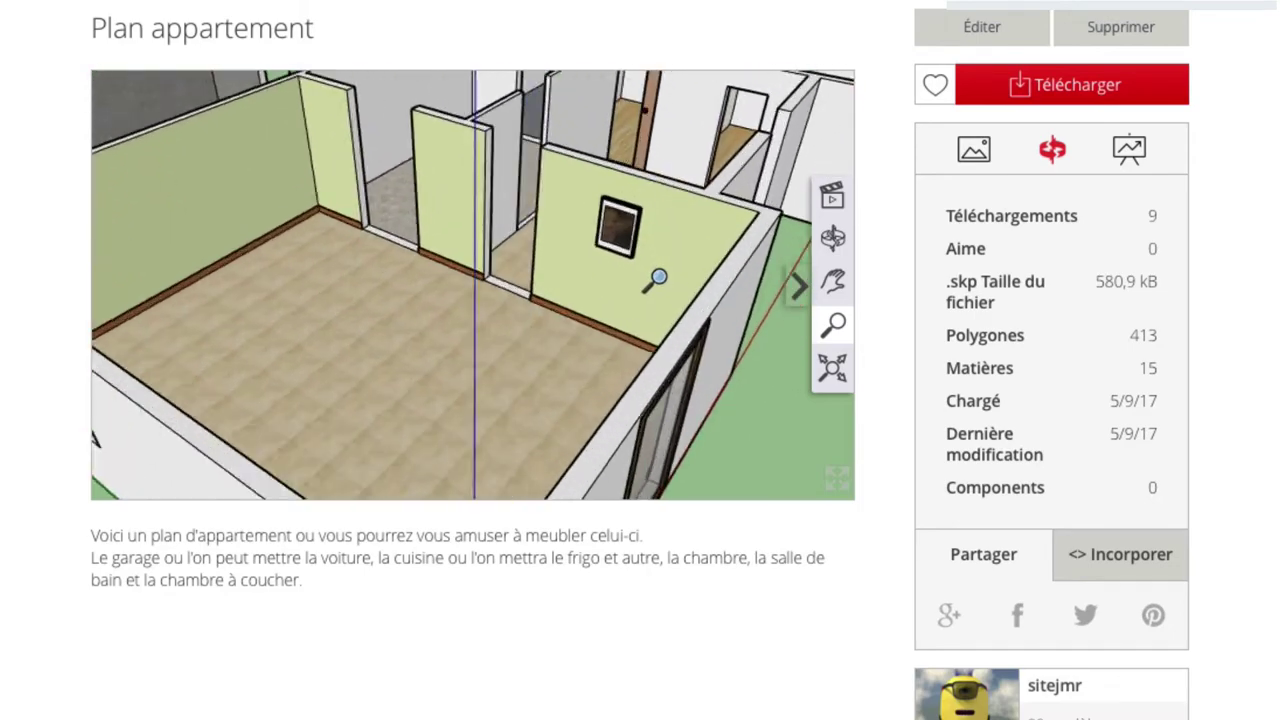
pyautogui.click(834, 281)
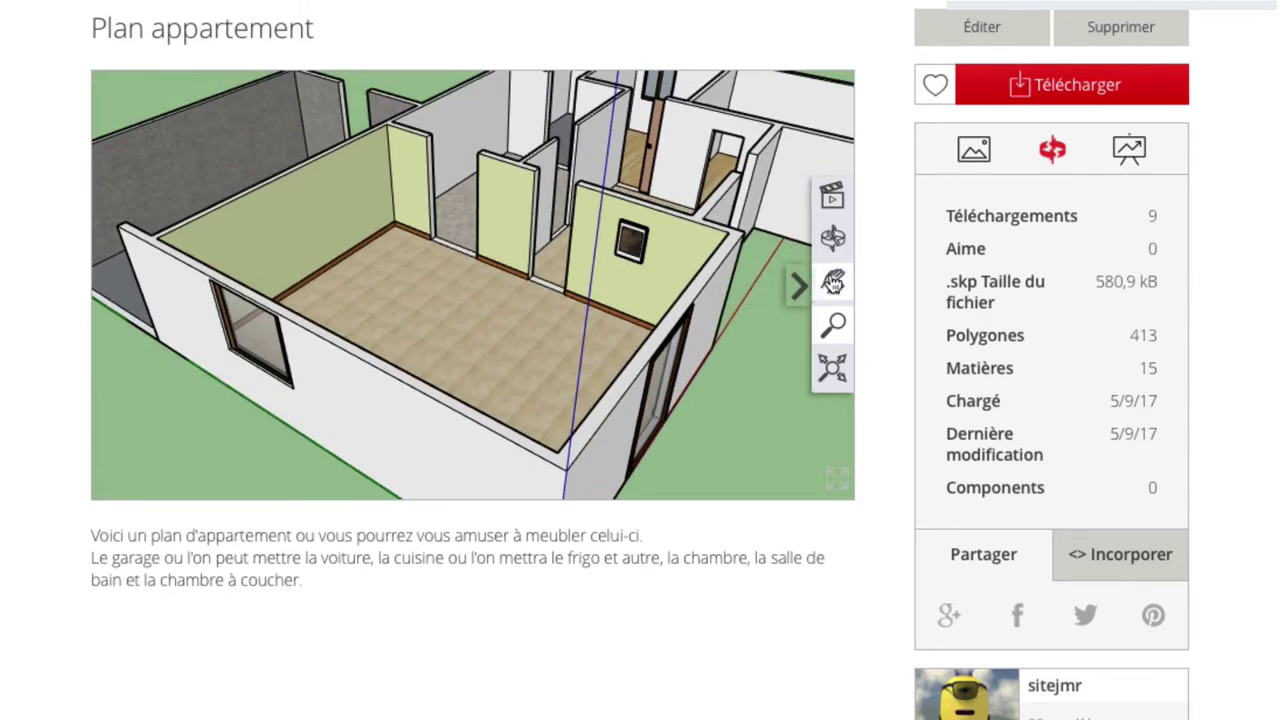
pyautogui.moveTo(648, 248)
pyautogui.mouseDown()
pyautogui.moveTo(338, 295)
pyautogui.moveTo(555, 335)
pyautogui.mouseUp()
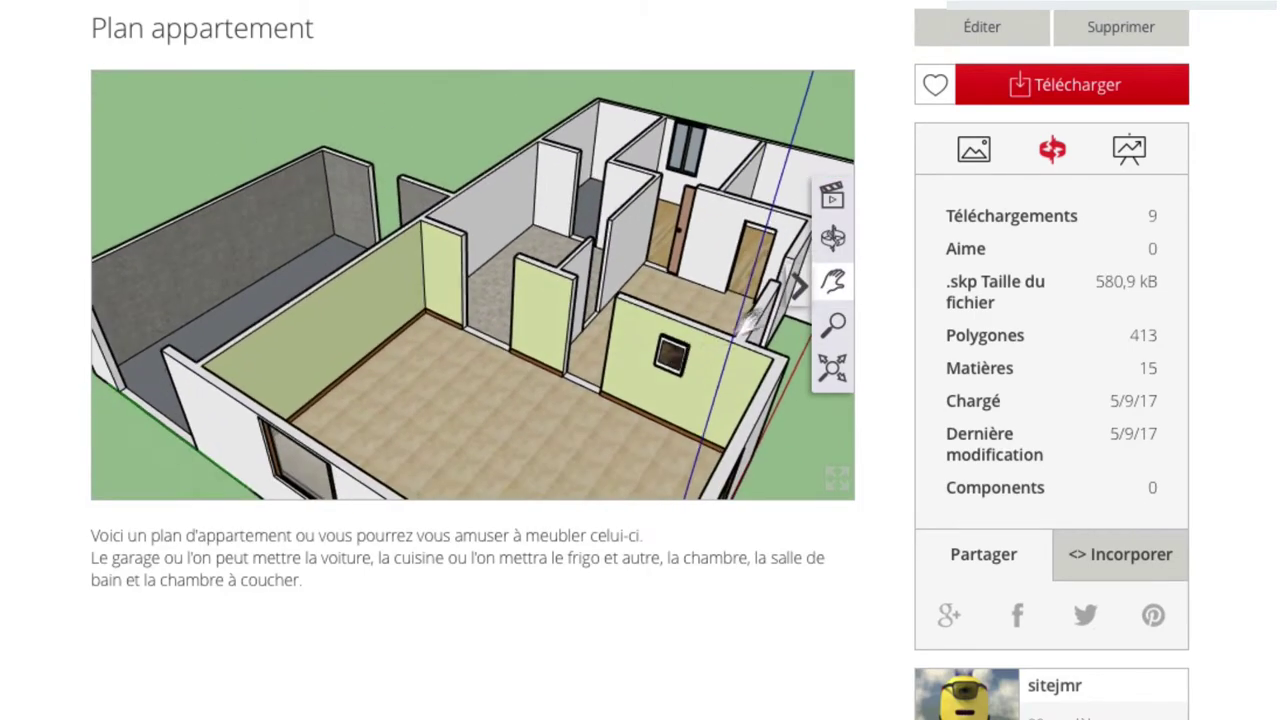
pyautogui.moveTo(460, 255); pyautogui.dragTo(663, 277)
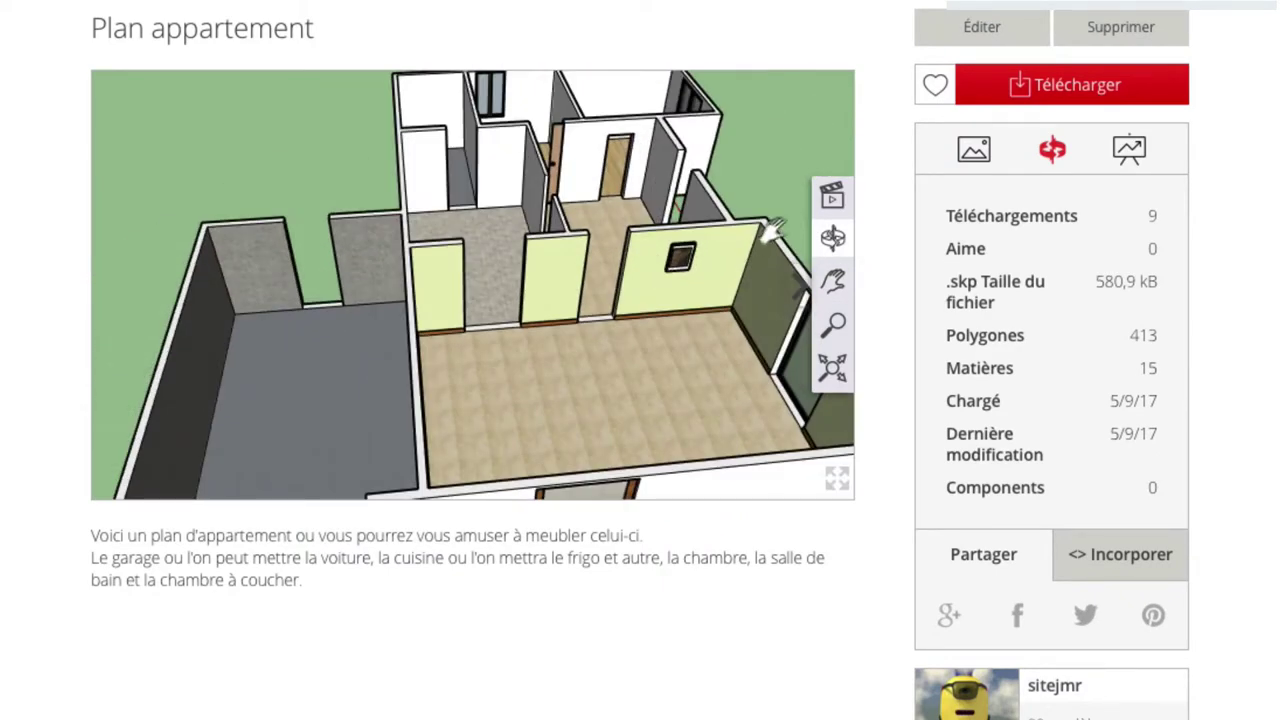
pyautogui.click(833, 199)
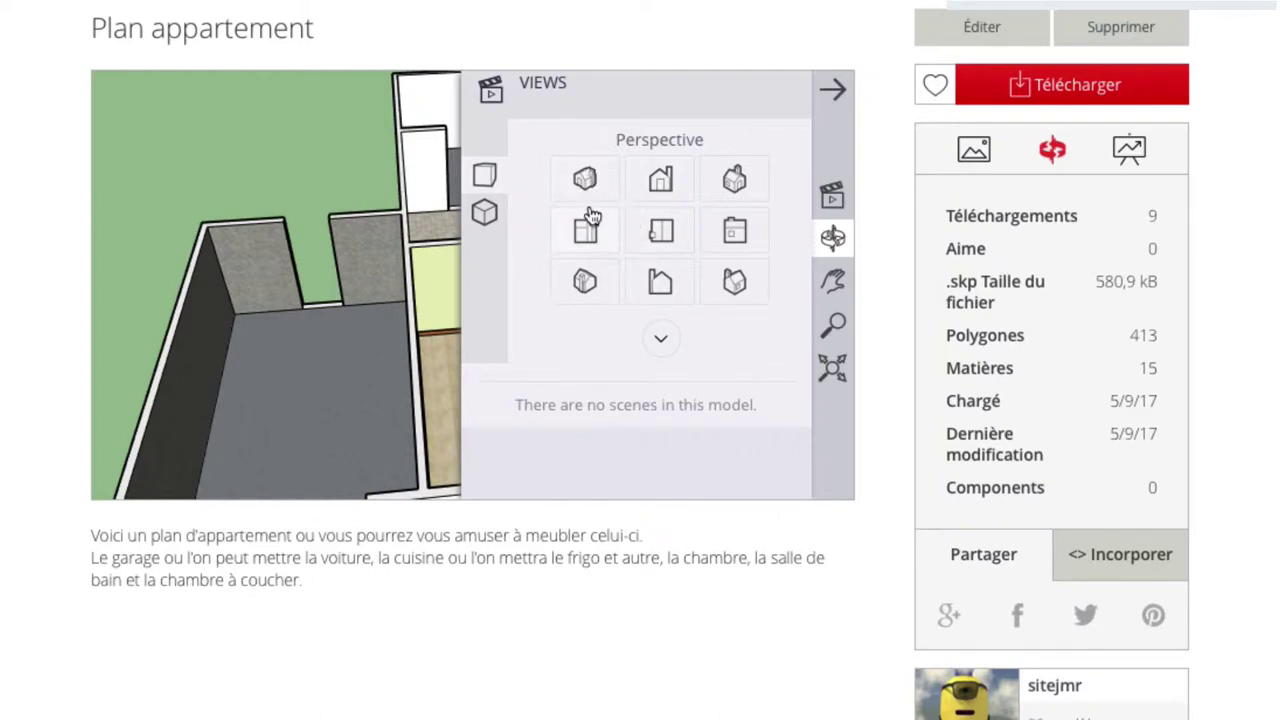
# - Preview the apartment from Back, Iso and Left, switch to Parallel Projection, and orbit overhead
pyautogui.click(663, 184)
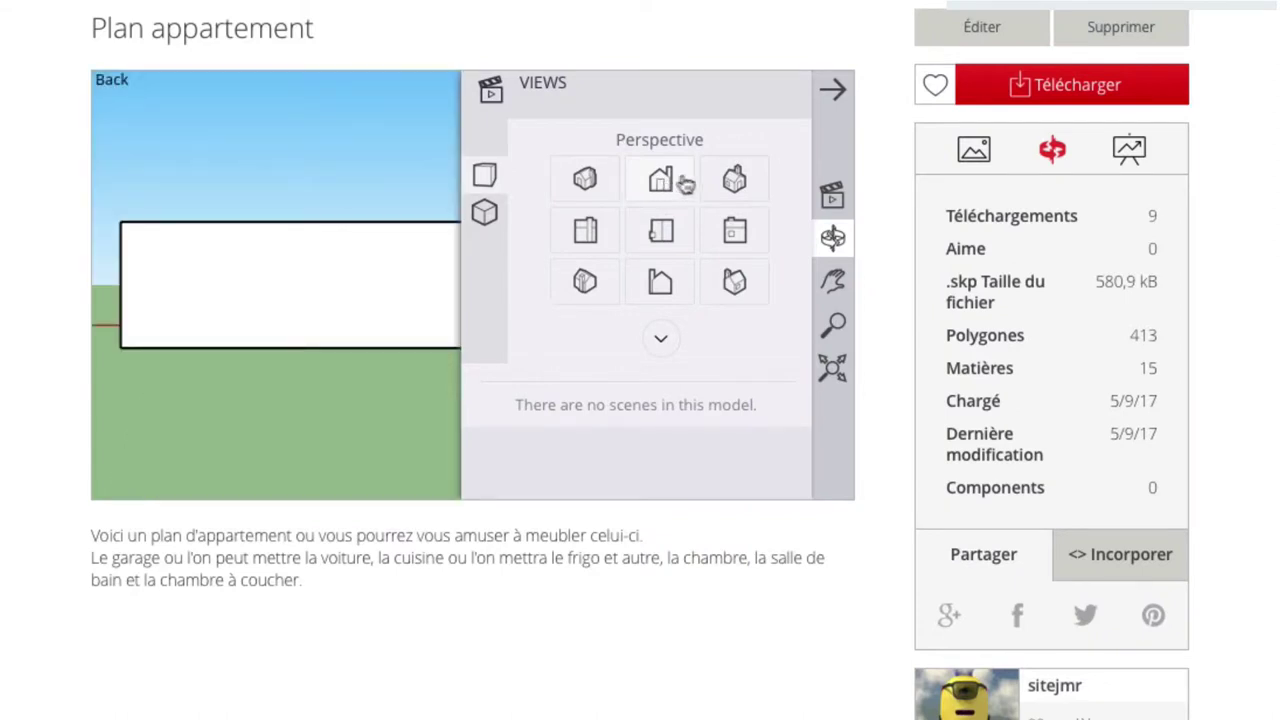
pyautogui.click(585, 180)
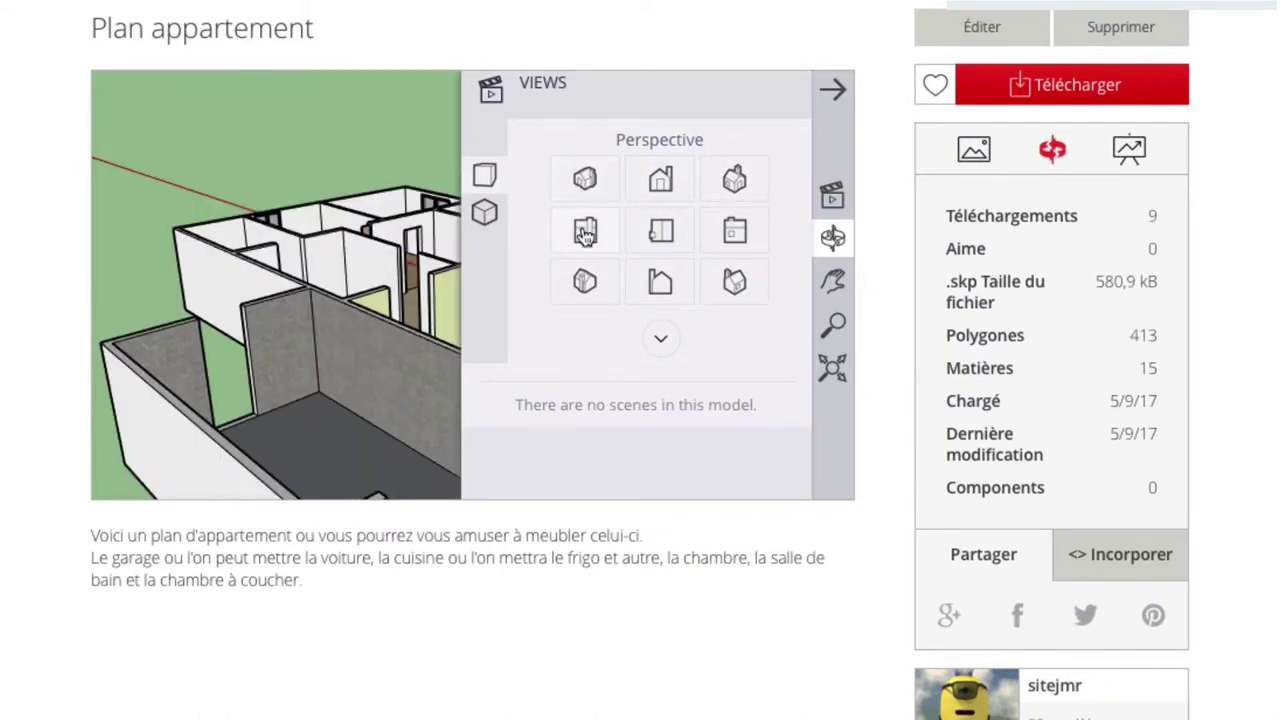
pyautogui.click(585, 232)
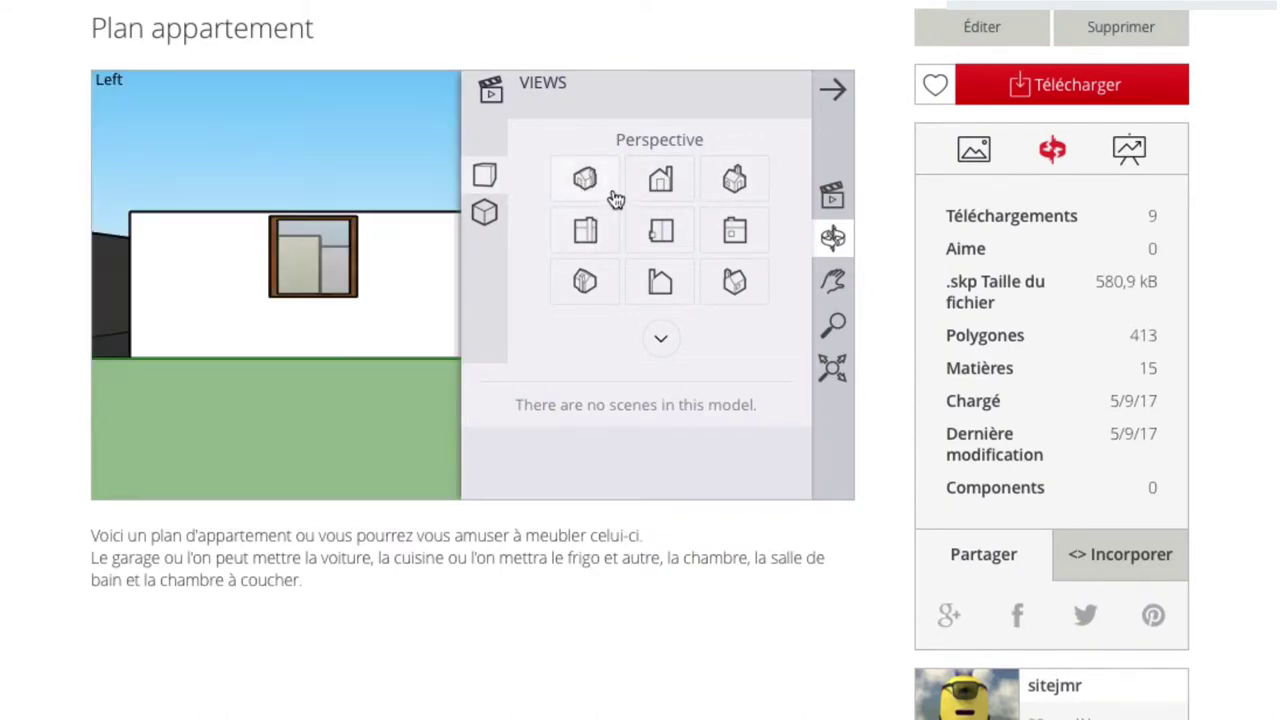
pyautogui.click(485, 214)
pyautogui.click(833, 89)
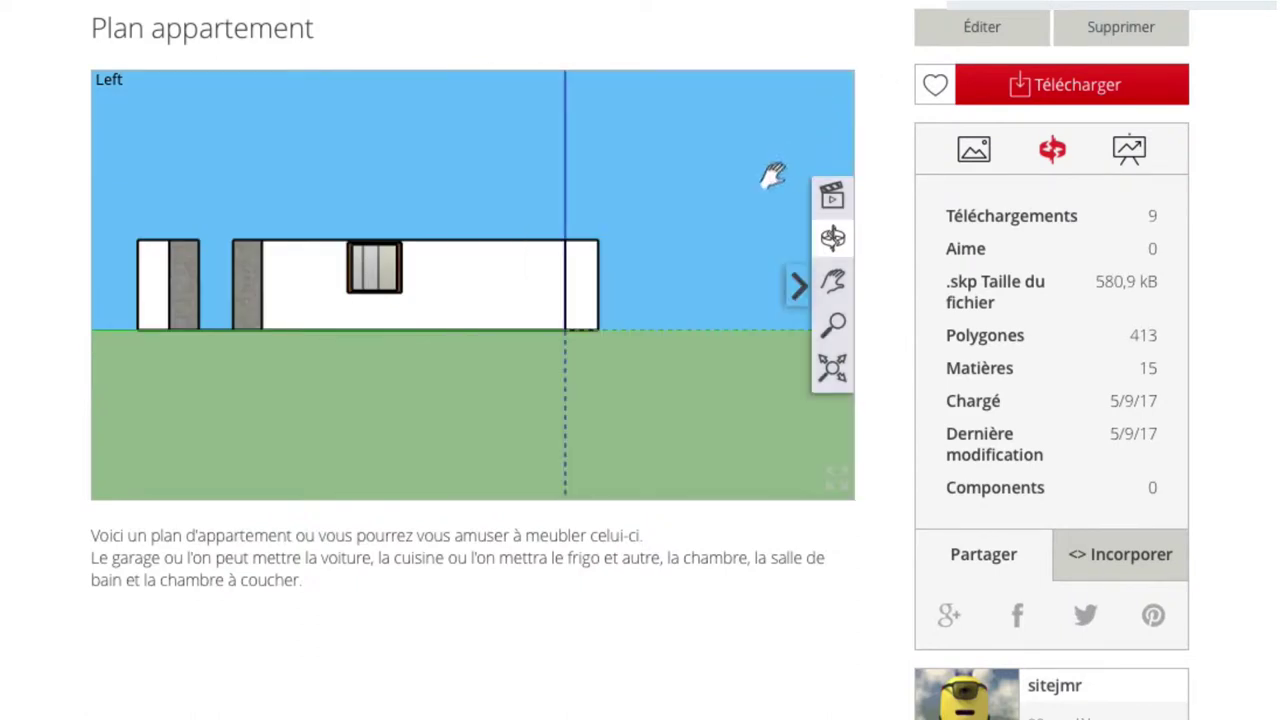
pyautogui.moveTo(532, 178); pyautogui.dragTo(657, 250)
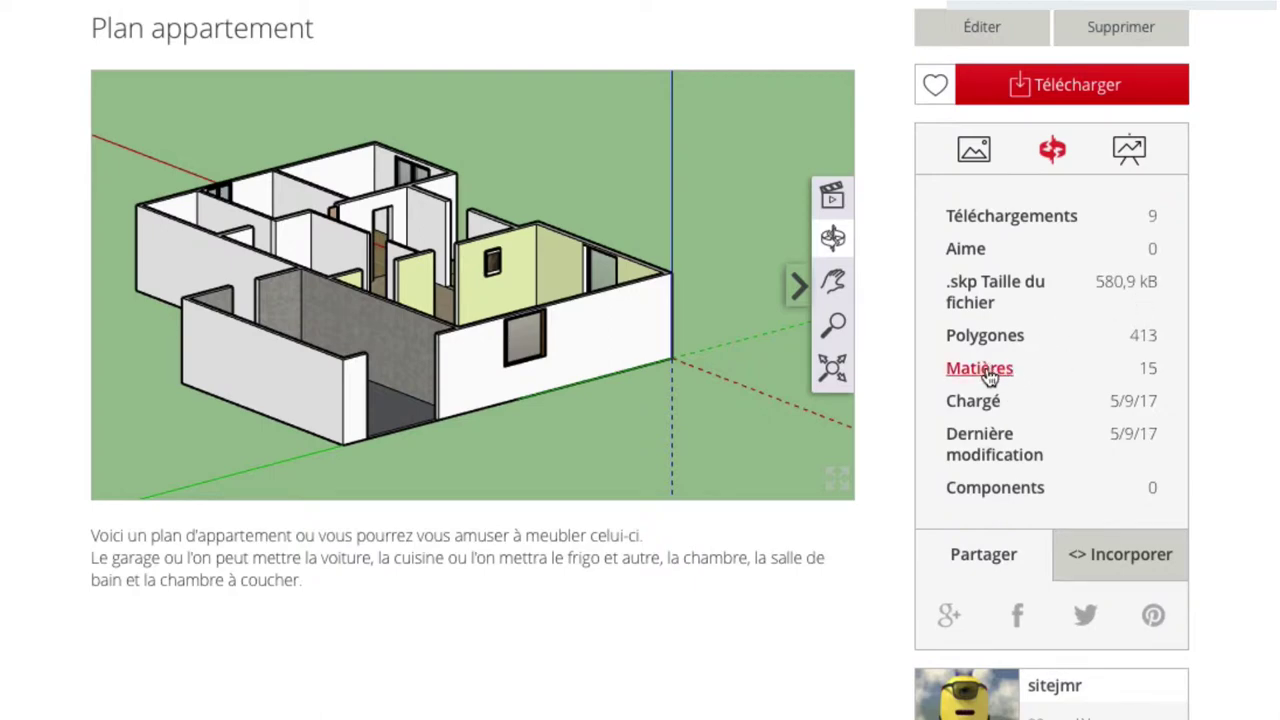
# - Show the Incorporer options and select the Vignette thumbnail iframe embed code, then close it
pyautogui.scroll(-2, 1034, 213)
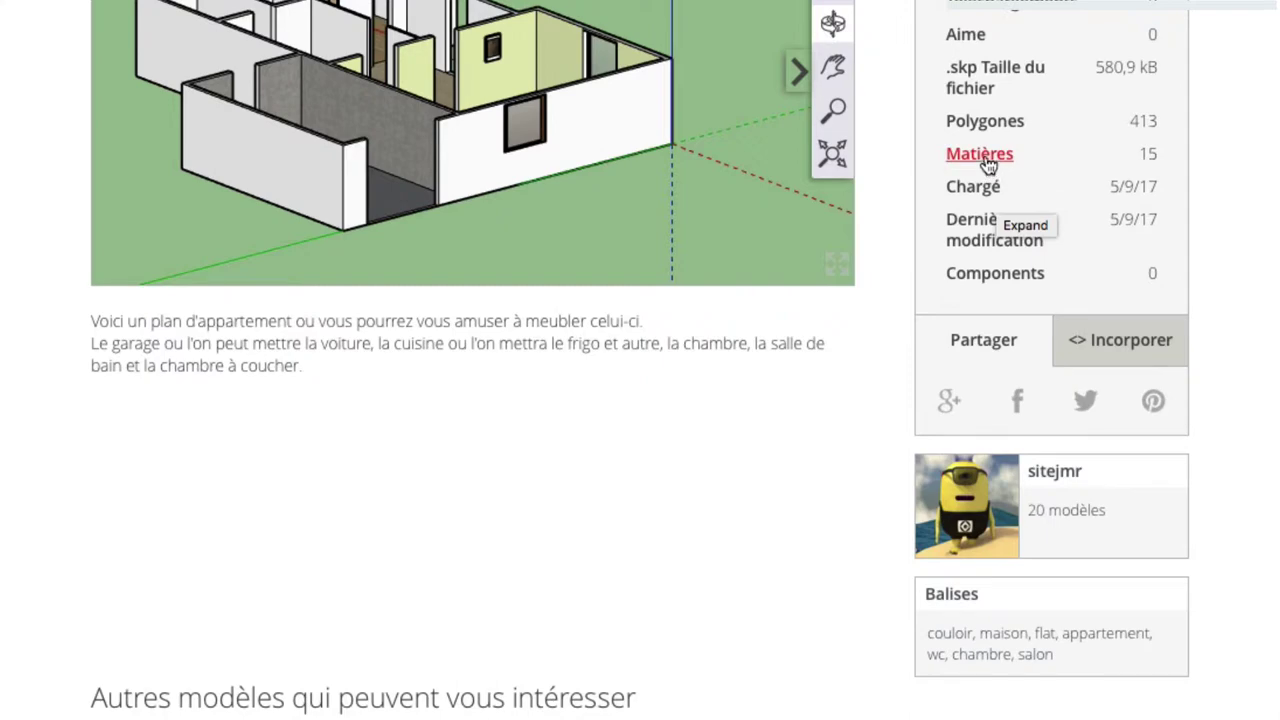
pyautogui.scroll(3, 471, 150)
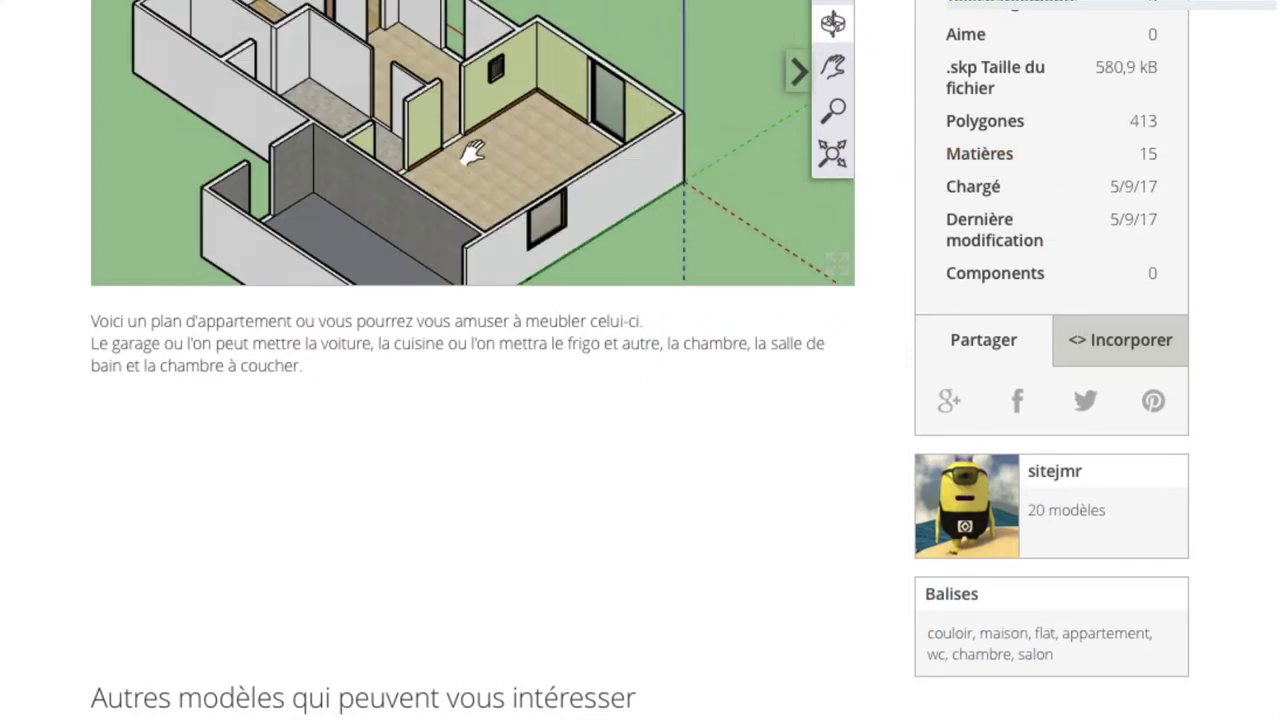
pyautogui.scroll(2, 483, 170)
pyautogui.scroll(3, 491, 132)
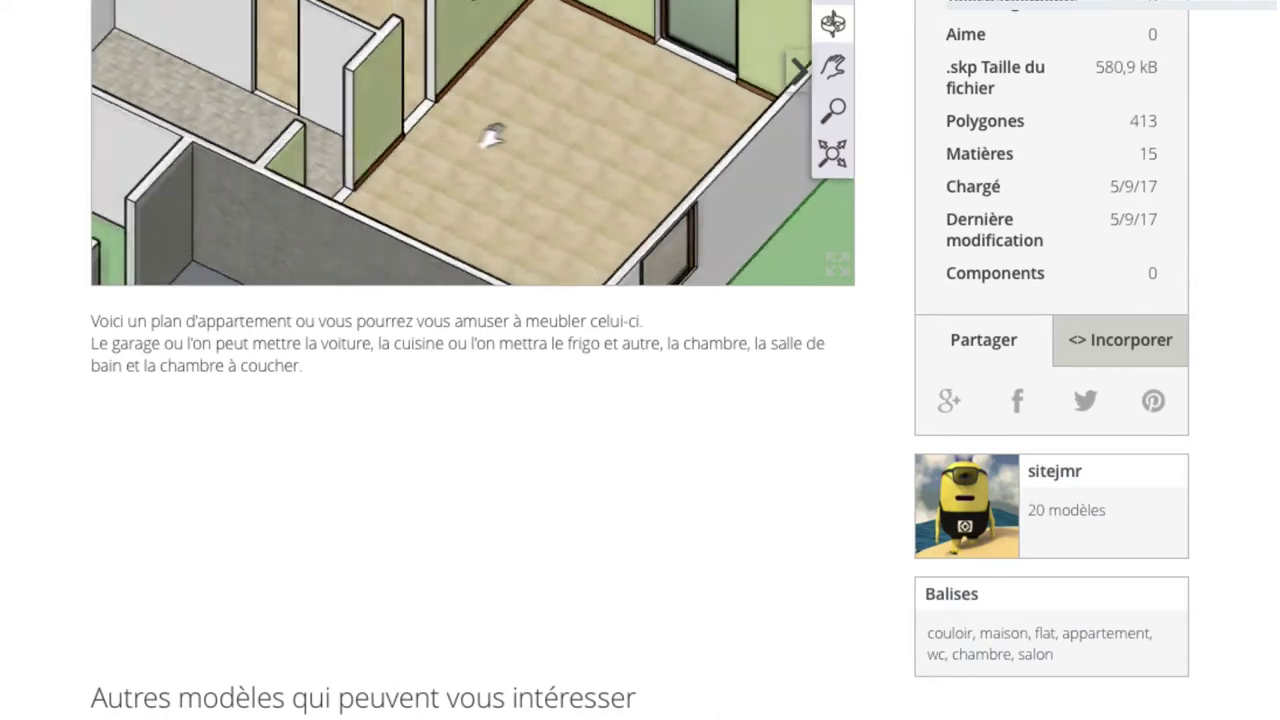
pyautogui.moveTo(470, 148)
pyautogui.mouseDown()
pyautogui.moveTo(438, 118)
pyautogui.moveTo(520, 112)
pyautogui.mouseUp()
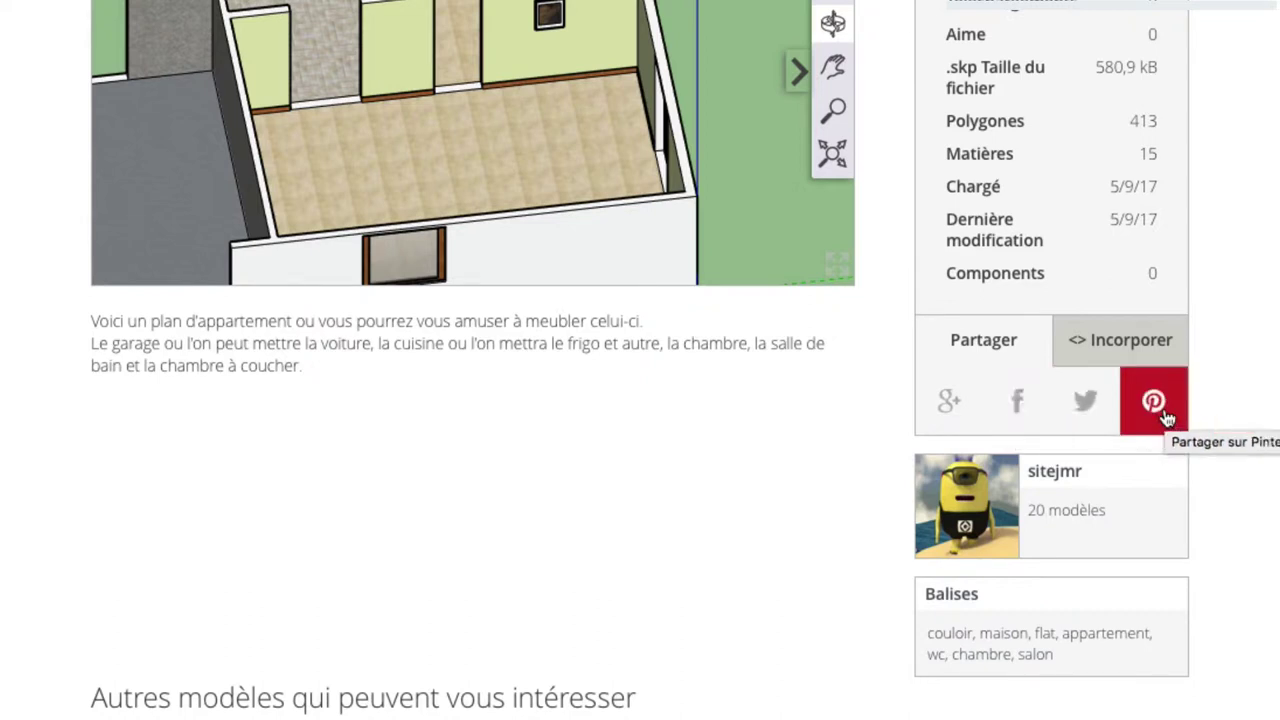
pyautogui.click(1136, 348)
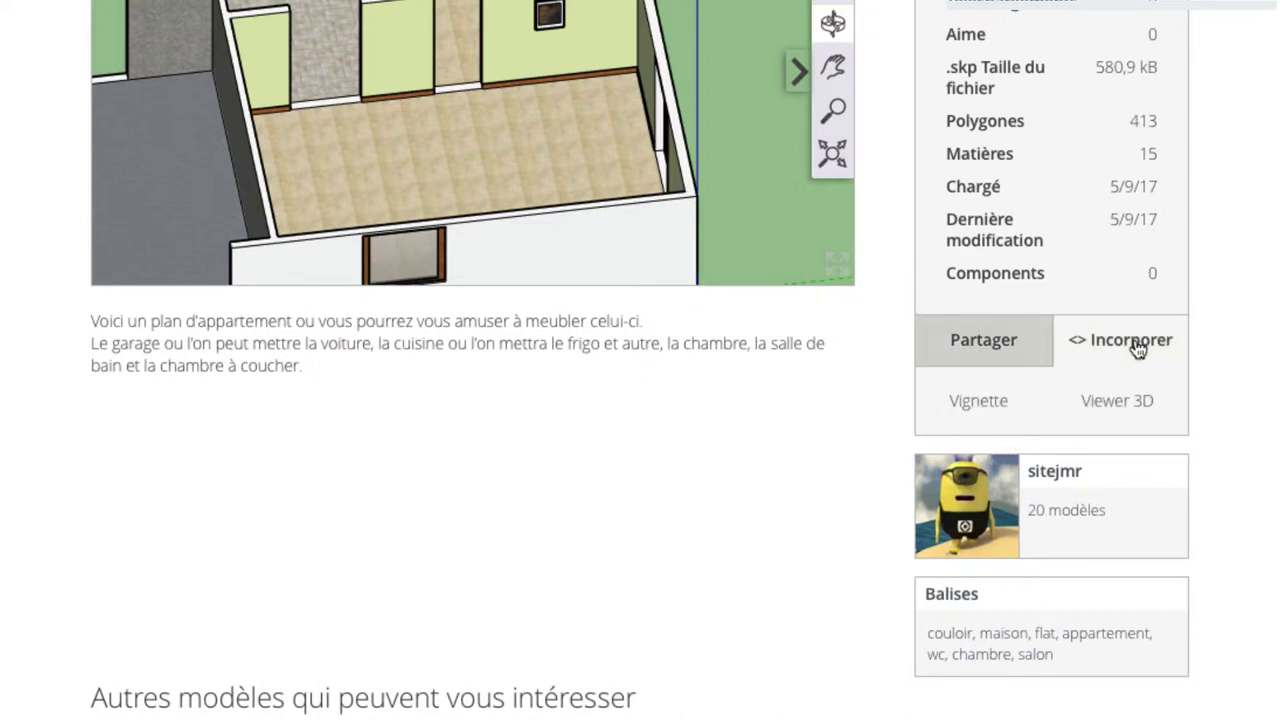
pyautogui.click(1001, 402)
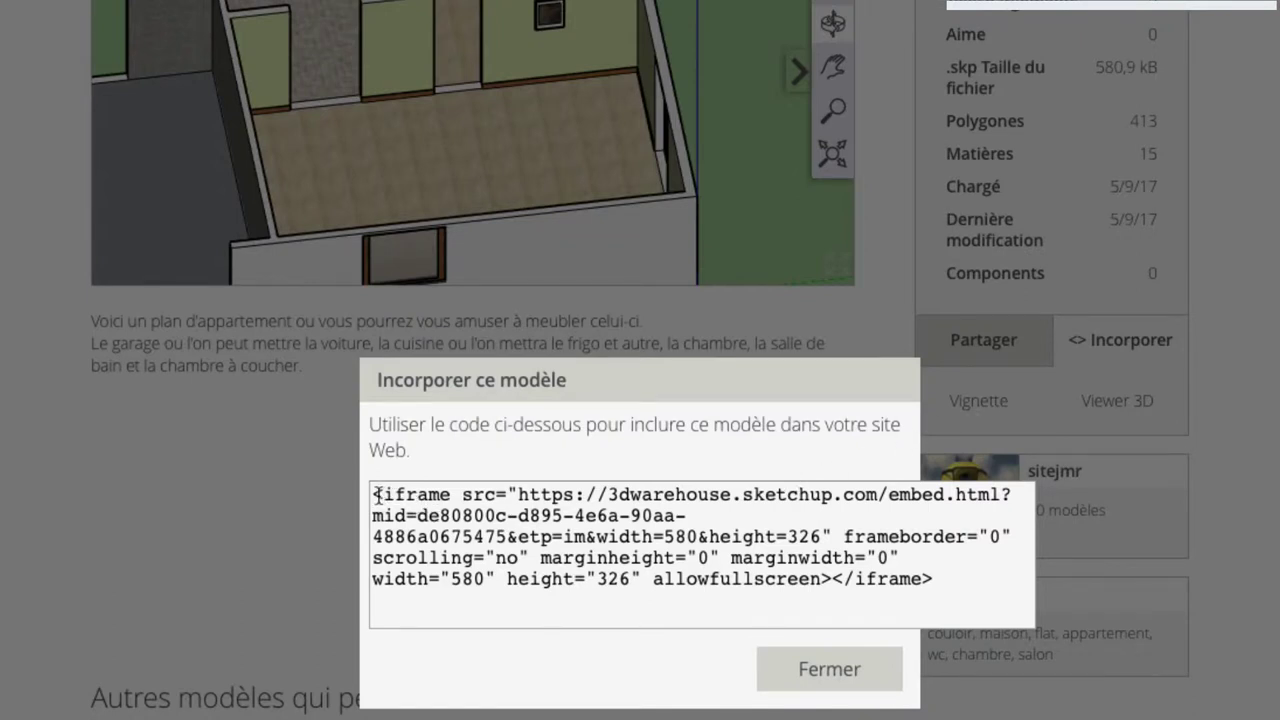
pyautogui.moveTo(372, 494); pyautogui.dragTo(942, 586)
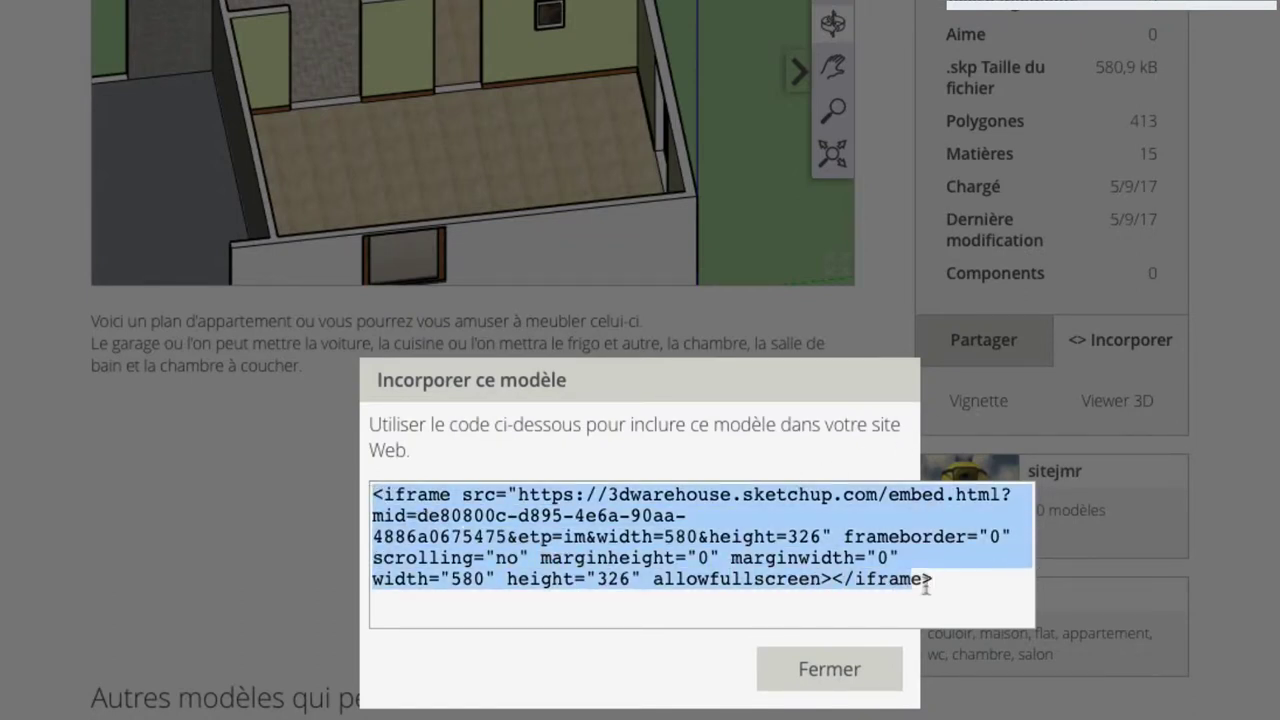
pyautogui.click(832, 668)
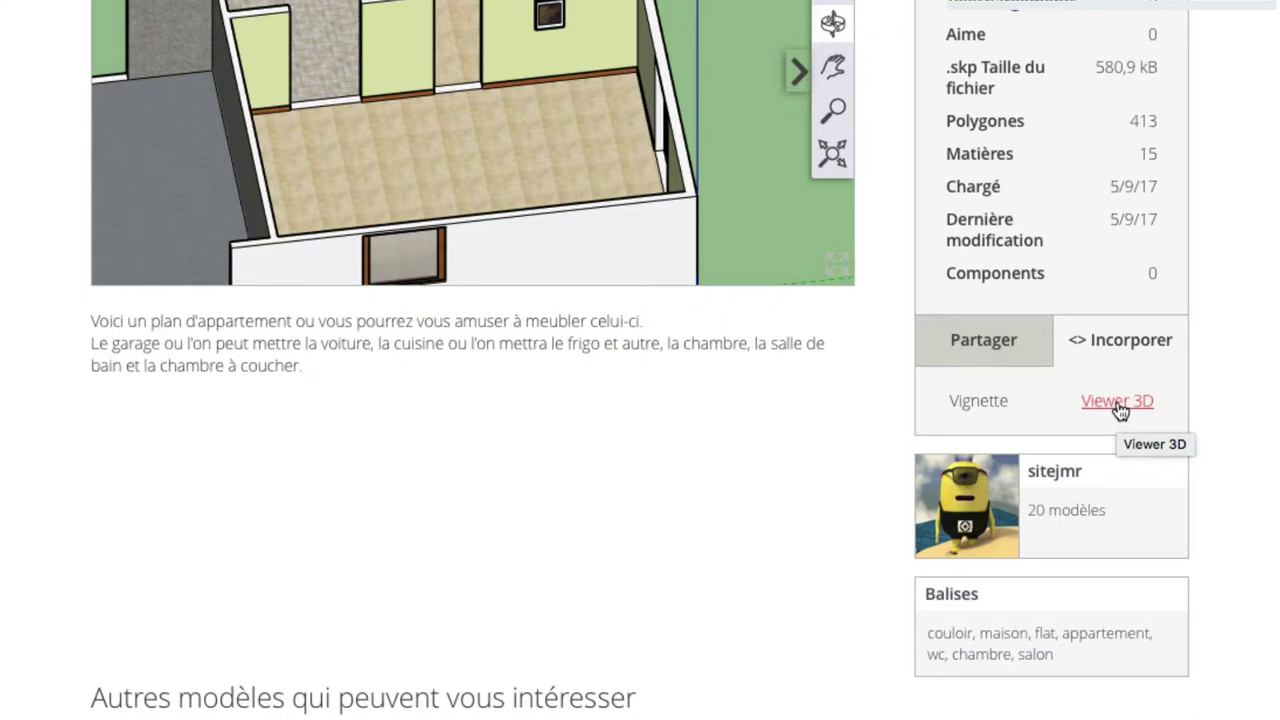
# - Select the Viewer 3D iframe embed code, close it, and orbit the apartment to a frontal overhead view
pyautogui.click(1117, 402)
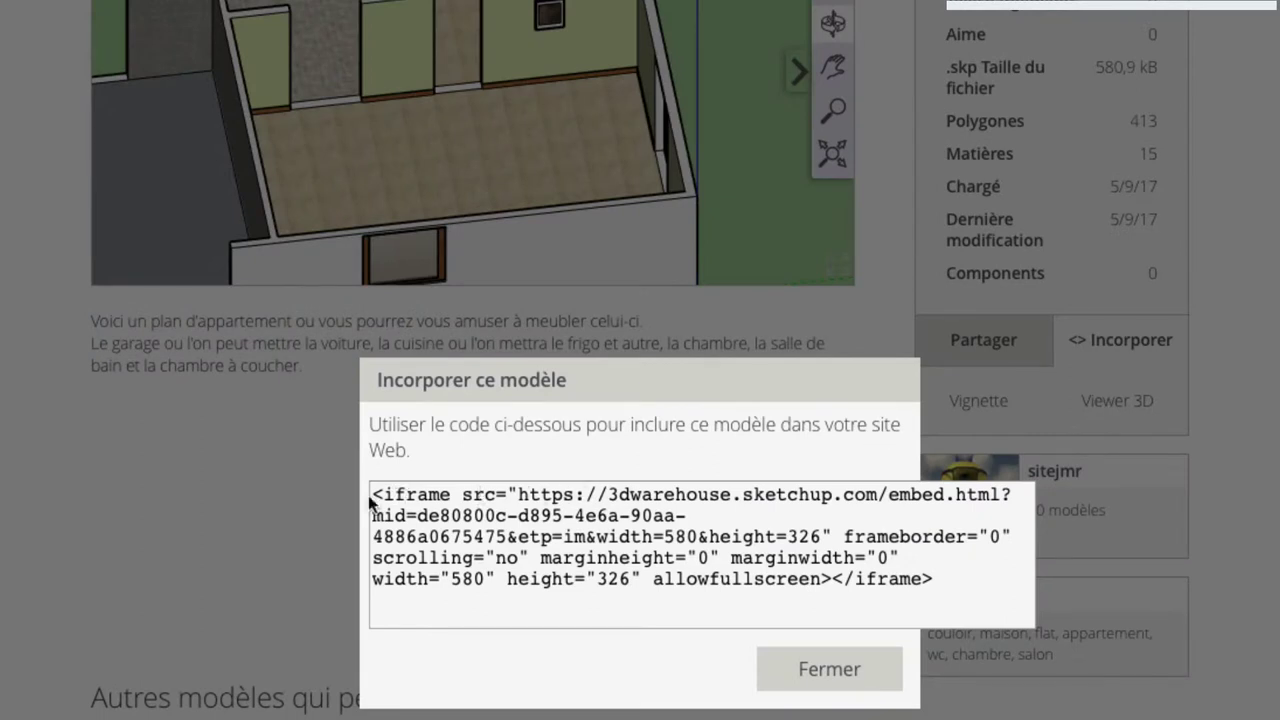
pyautogui.moveTo(372, 492); pyautogui.dragTo(950, 590)
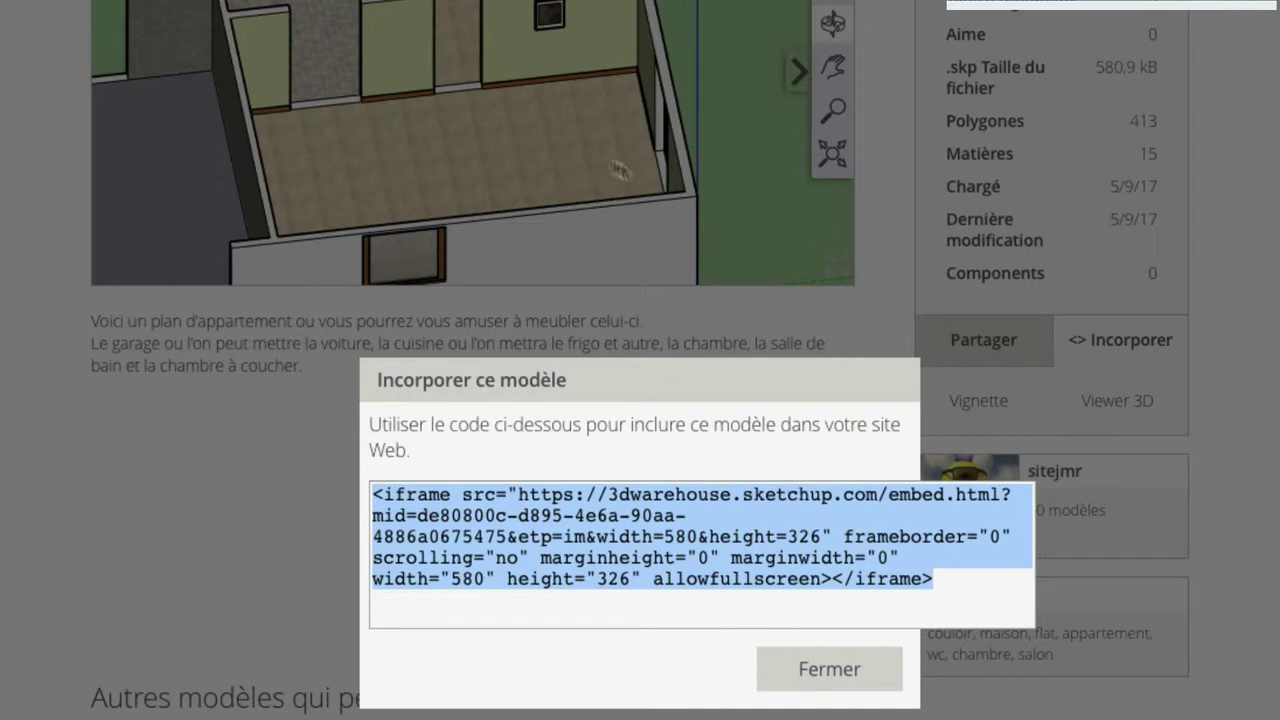
pyautogui.click(845, 666)
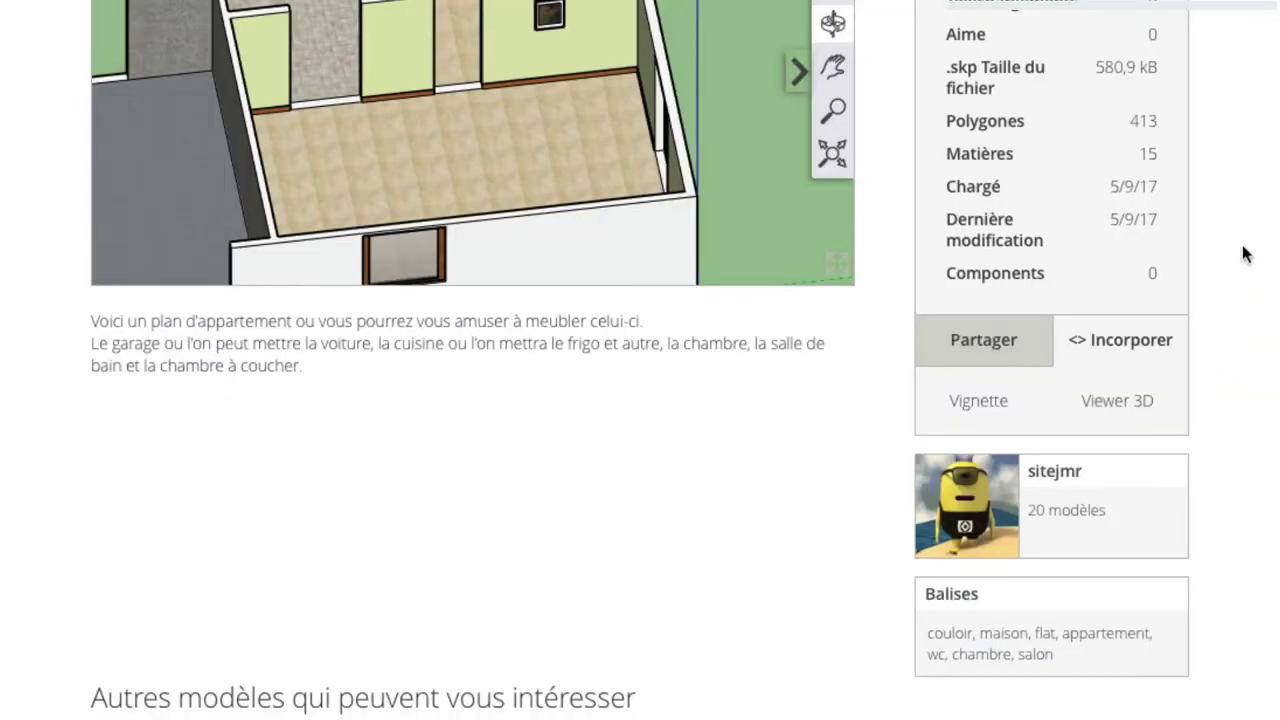
pyautogui.moveTo(732, 83)
pyautogui.mouseDown()
pyautogui.moveTo(563, 80)
pyautogui.moveTo(580, 86)
pyautogui.mouseUp()
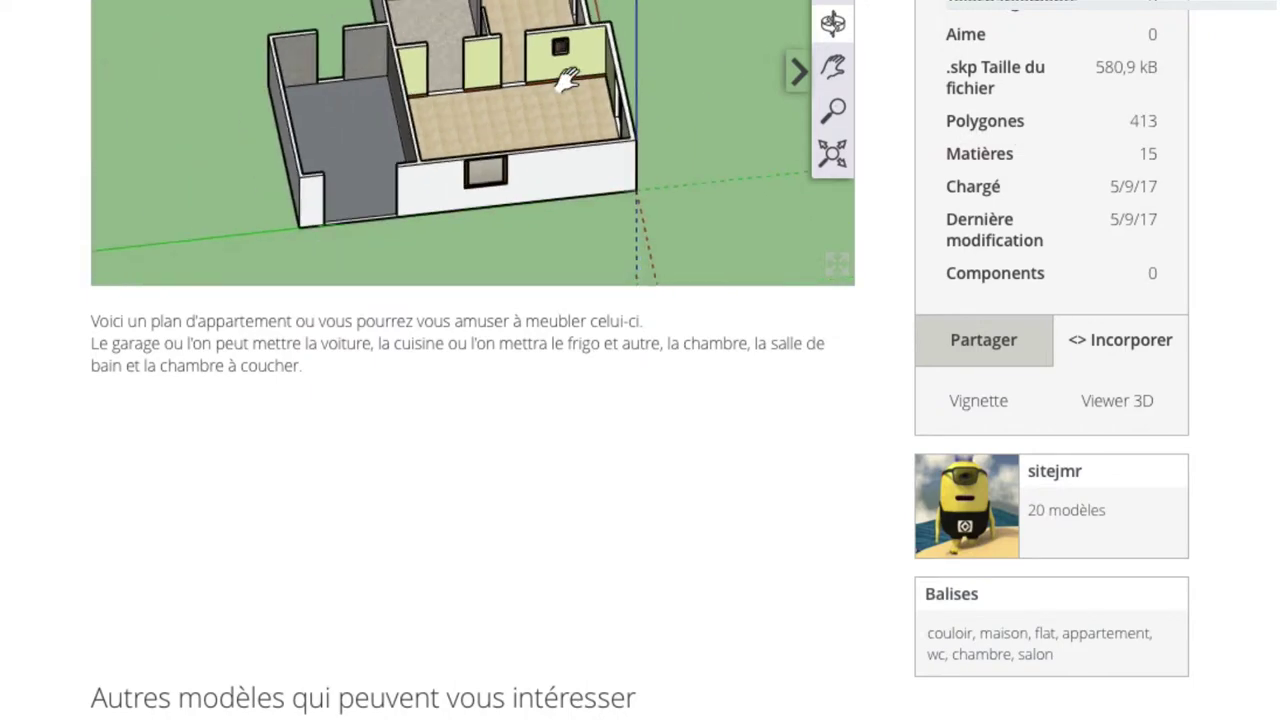
pyautogui.scroll(5, 674, 280)
pyautogui.moveTo(643, 327); pyautogui.dragTo(510, 290)
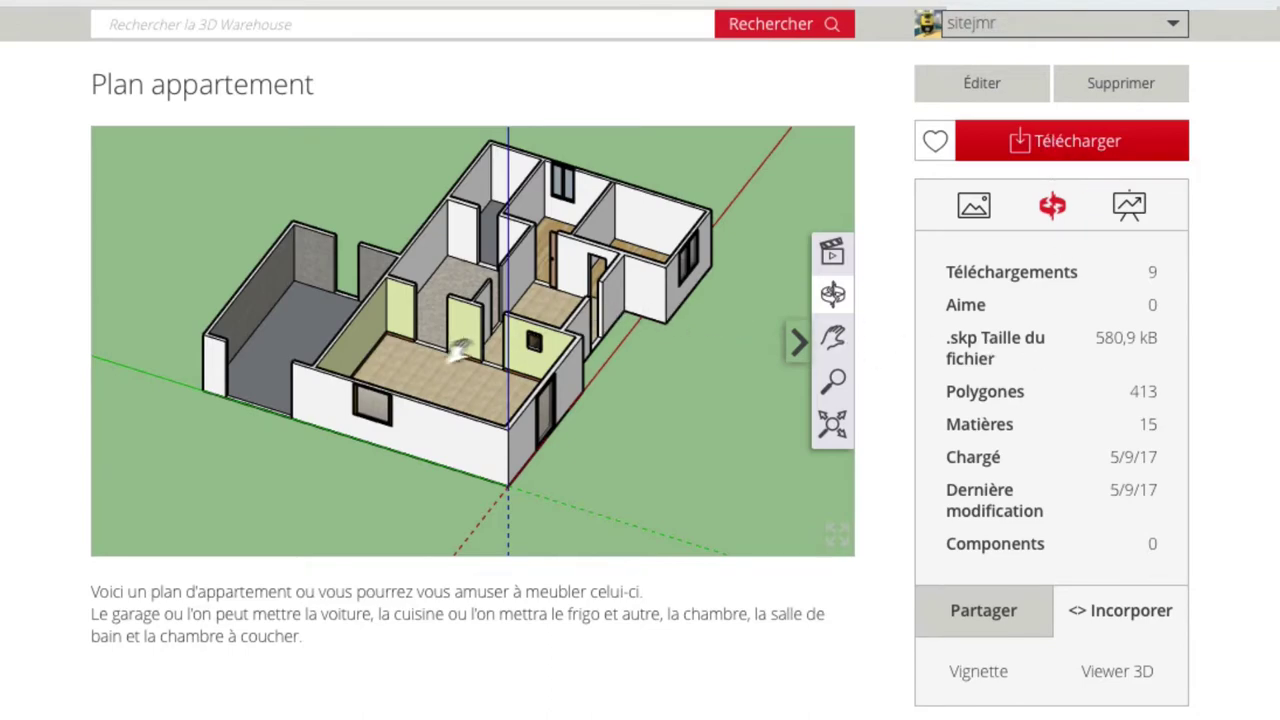
pyautogui.moveTo(350, 342)
pyautogui.mouseDown()
pyautogui.moveTo(458, 362)
pyautogui.moveTo(571, 337)
pyautogui.moveTo(569, 326)
pyautogui.mouseUp()
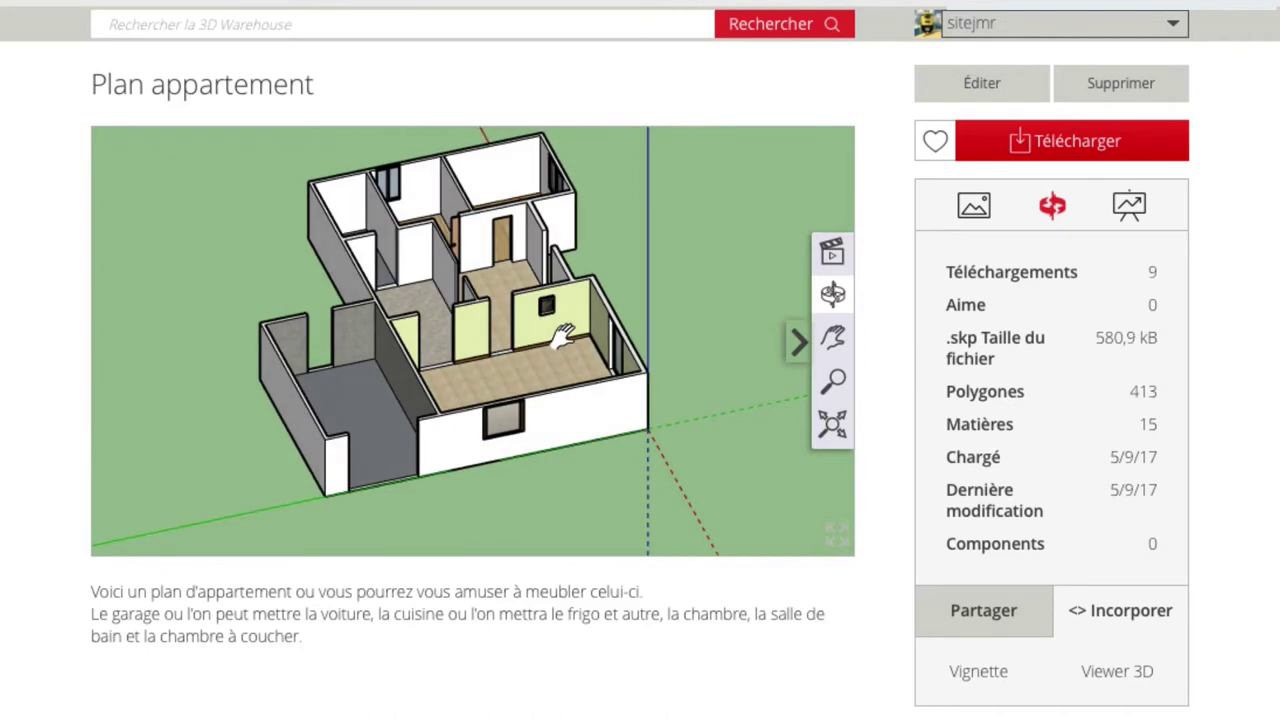
pyautogui.scroll(1, 363, 67)
pyautogui.scroll(2, 363, 67)
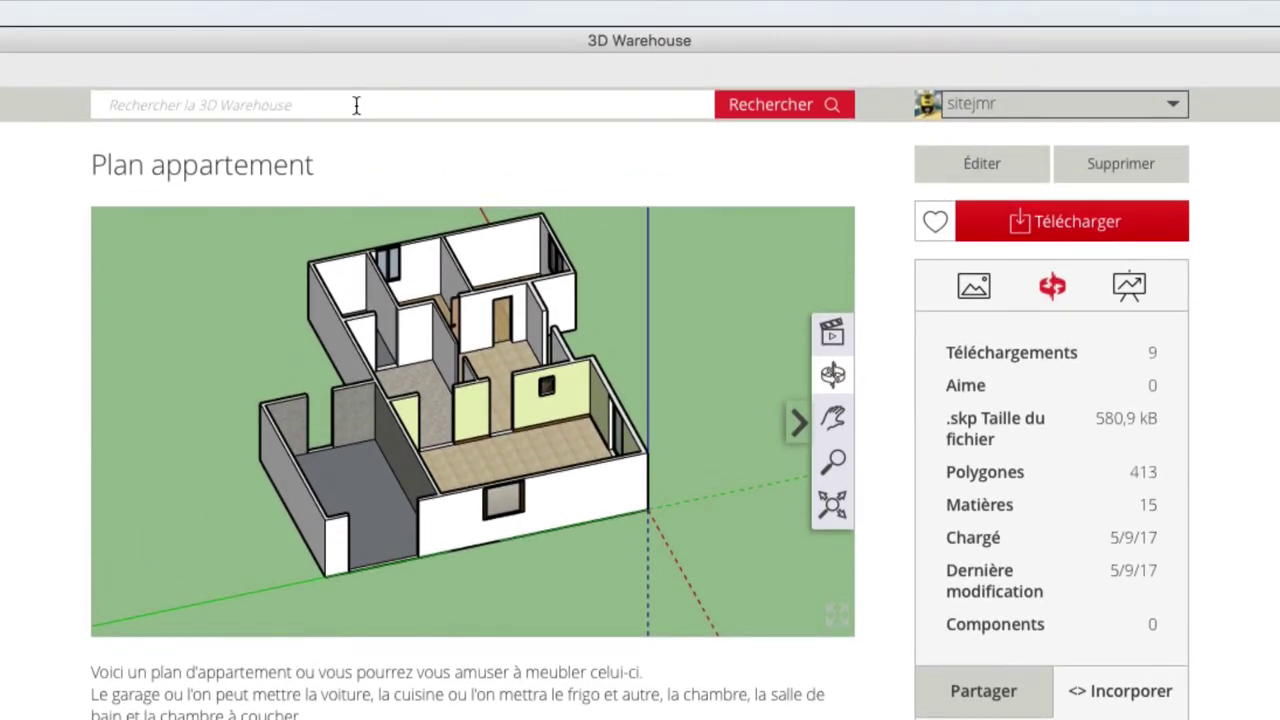
# - Search for the account's username, visit the Chaise de salon page, then repeat the search to list 20 models
pyautogui.write('sitejm')
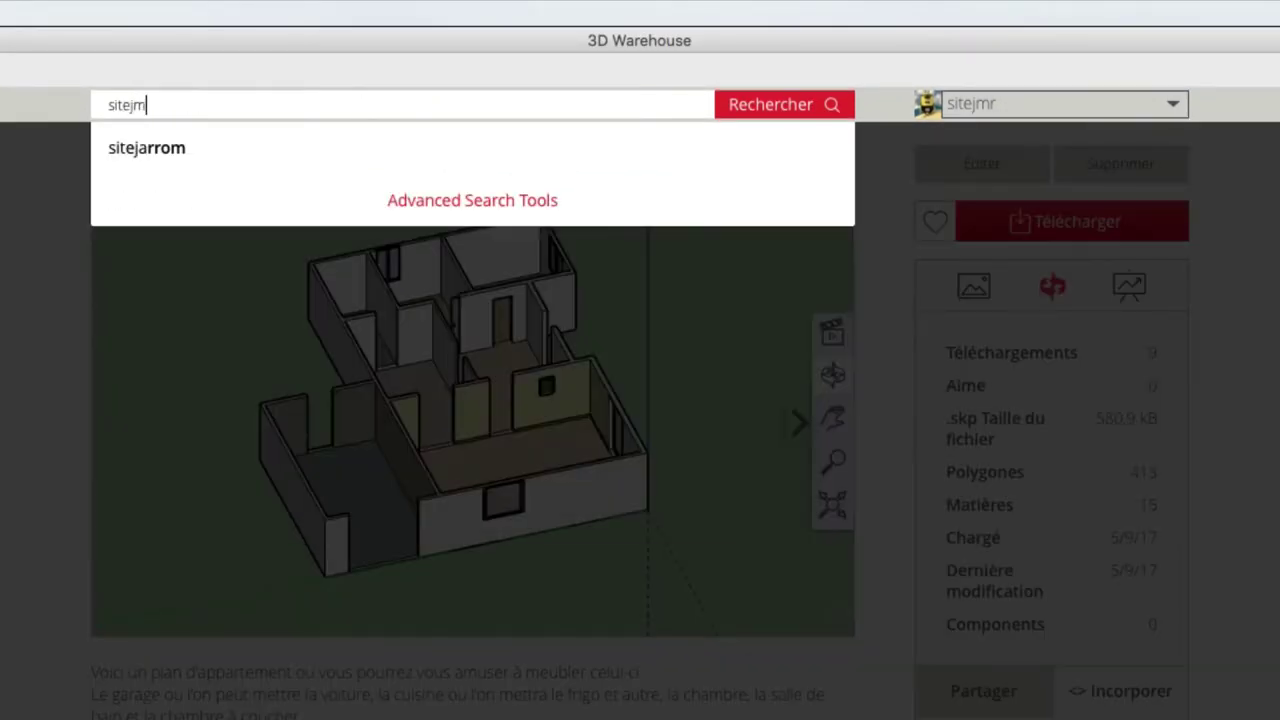
pyautogui.write('r')
pyautogui.press('Return')
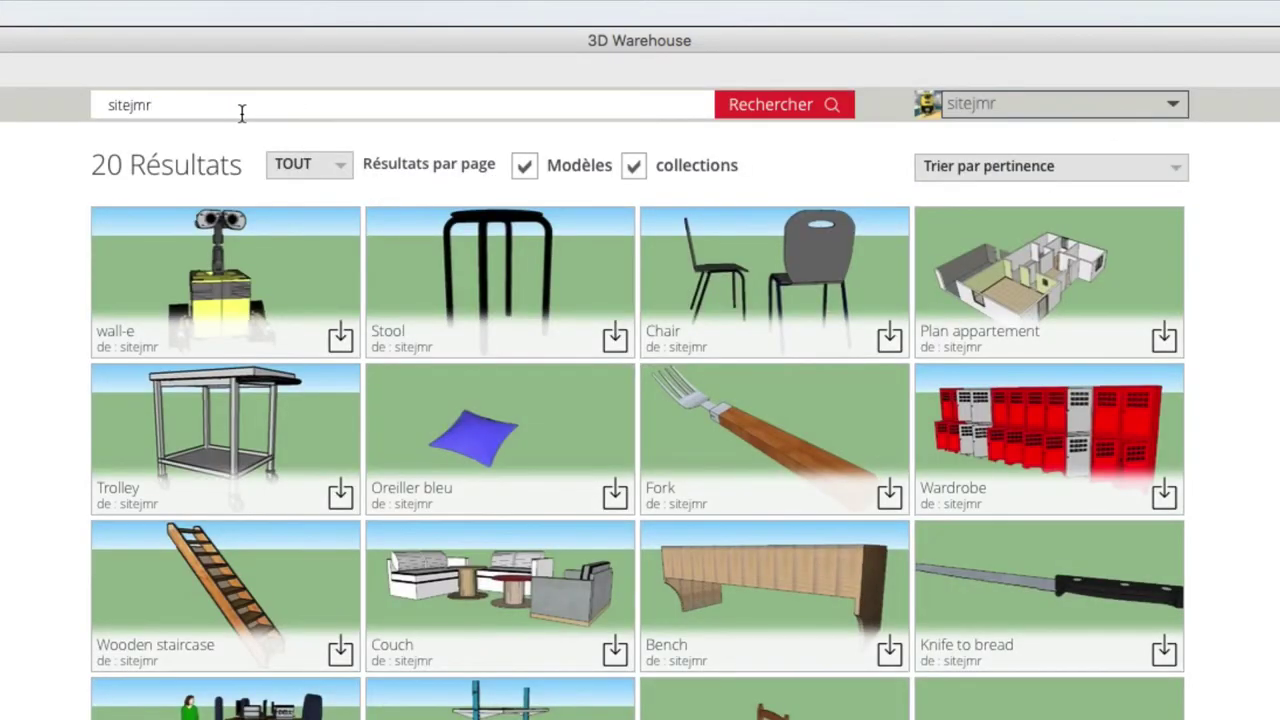
pyautogui.scroll(-2, 210, 240)
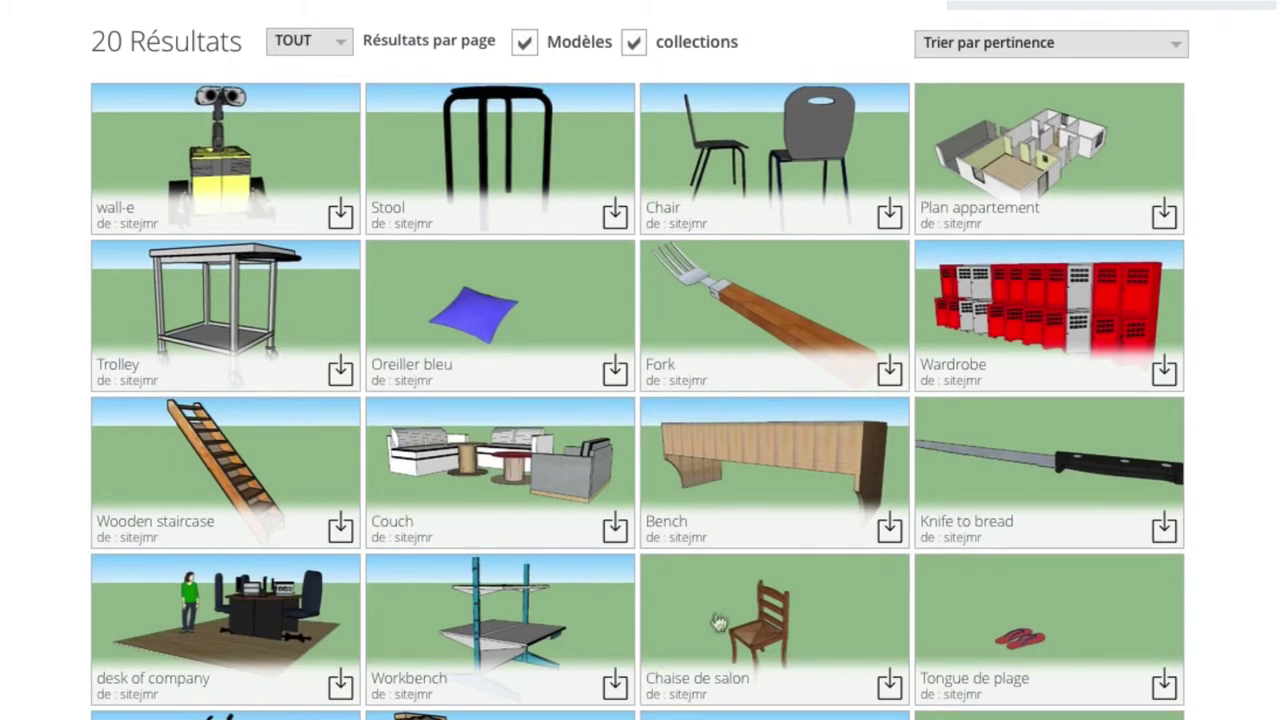
pyautogui.click(758, 626)
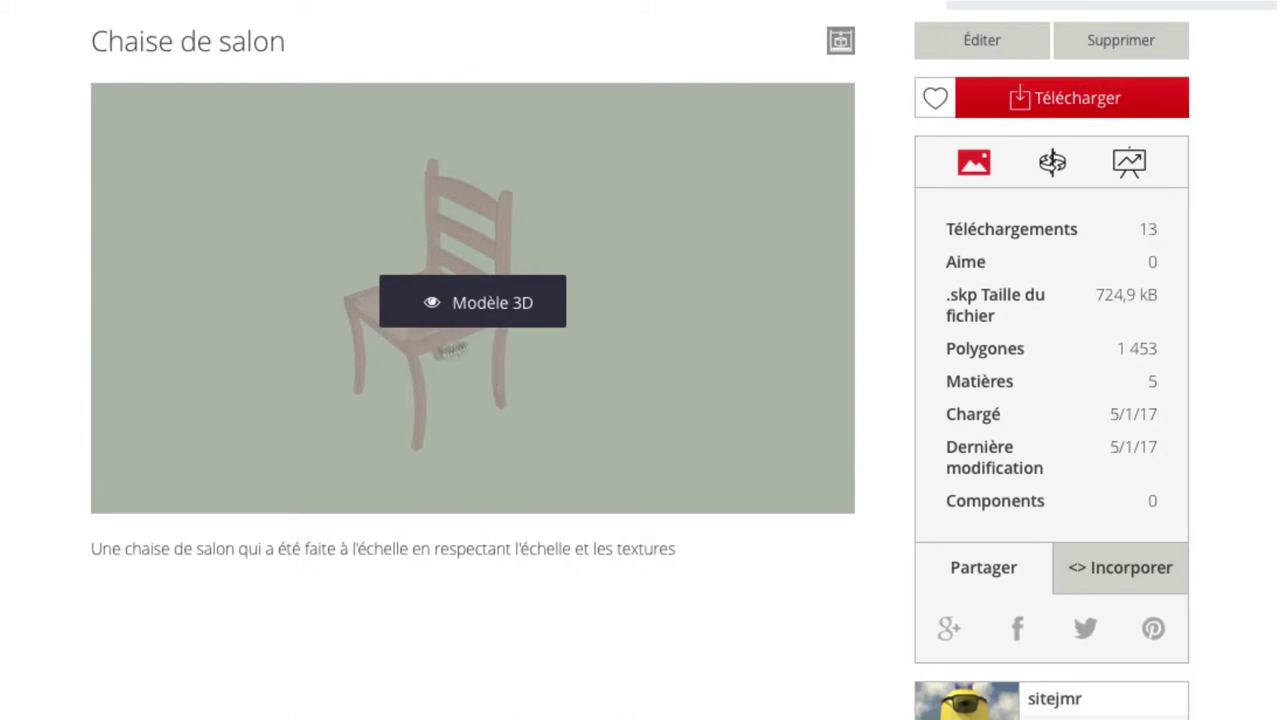
pyautogui.scroll(1, 1051, 180)
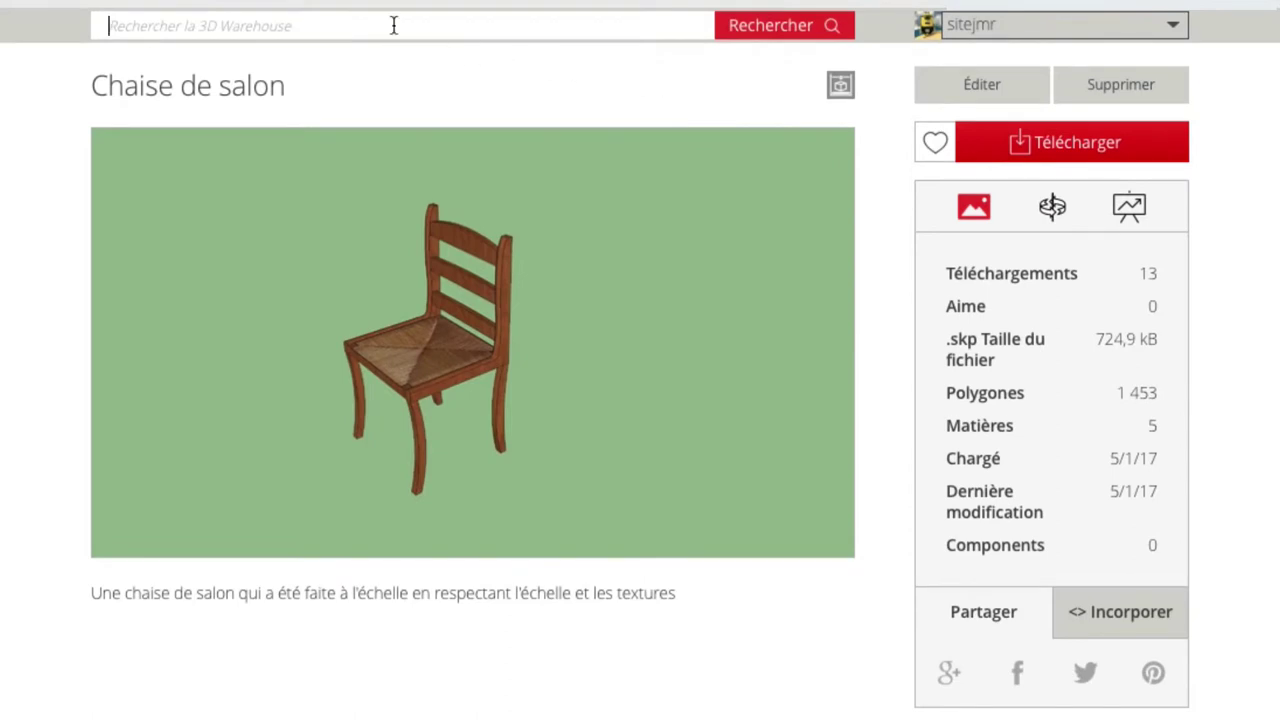
pyautogui.write('sitejmr')
pyautogui.press('Return')
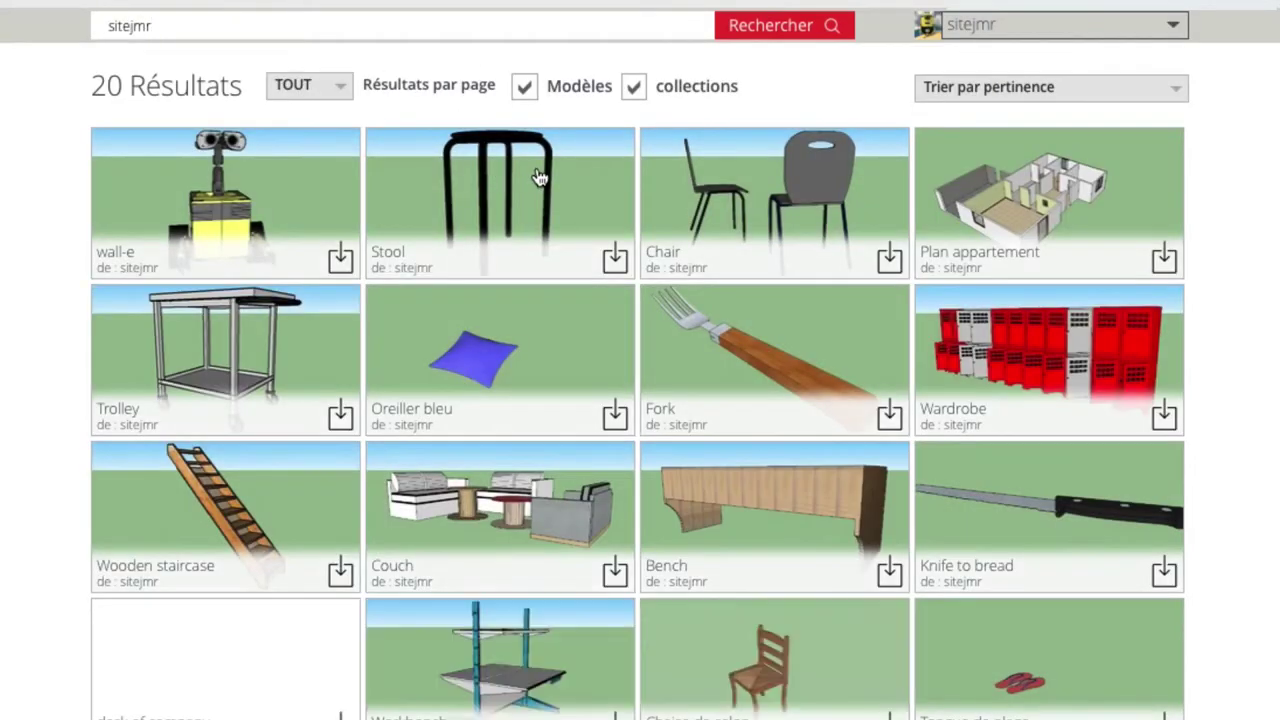
# - Go to Ma 3D Warehouse, the account's own page, and look over its models
pyautogui.click(1014, 24)
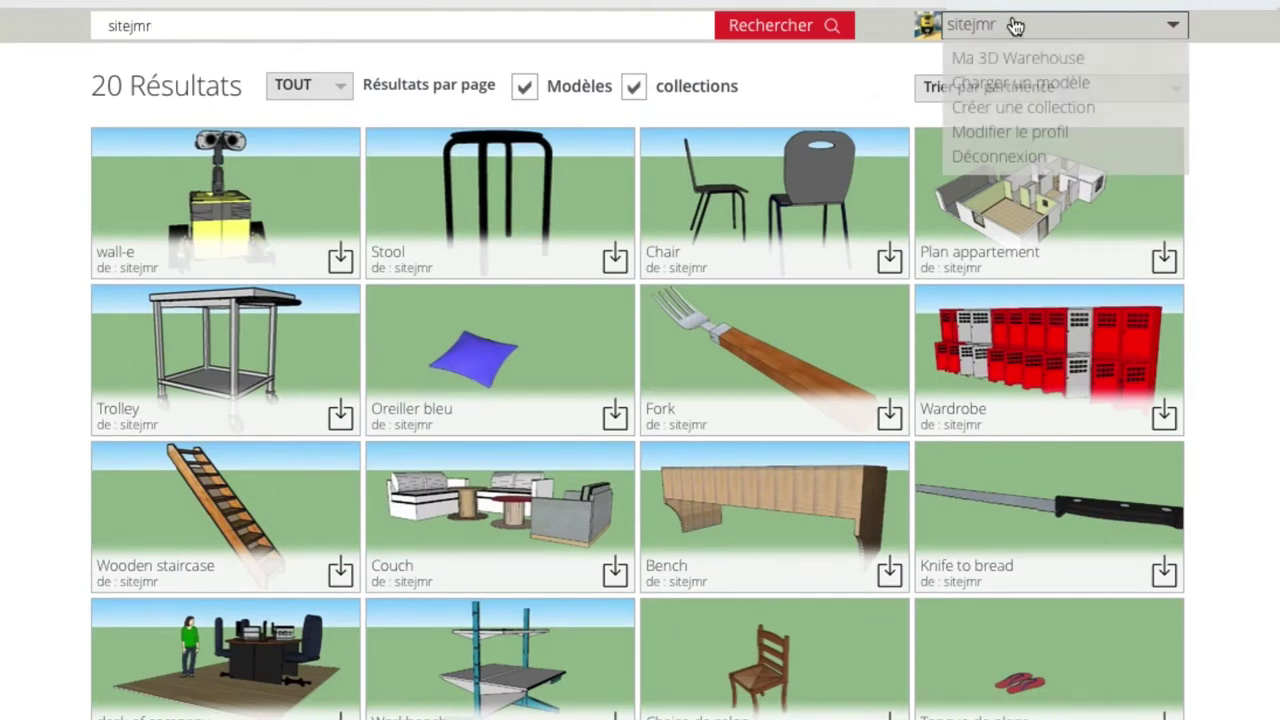
pyautogui.click(1015, 62)
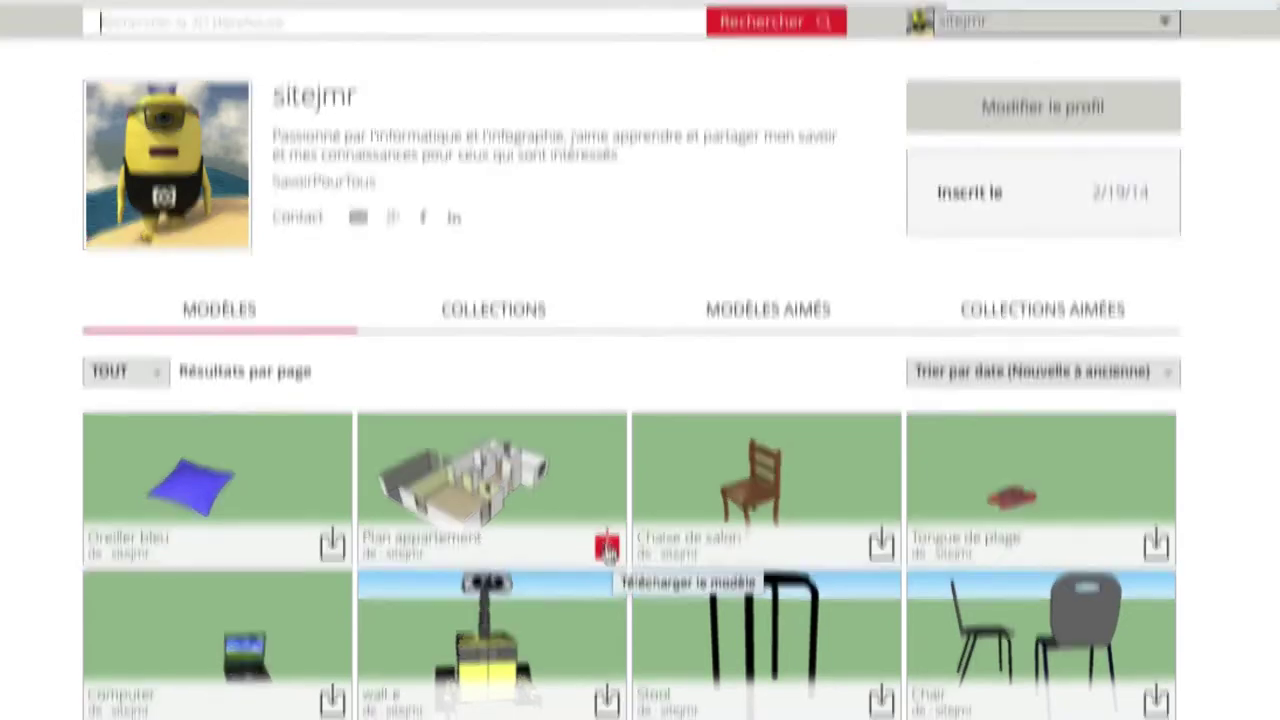
pyautogui.scroll(-5, 607, 553)
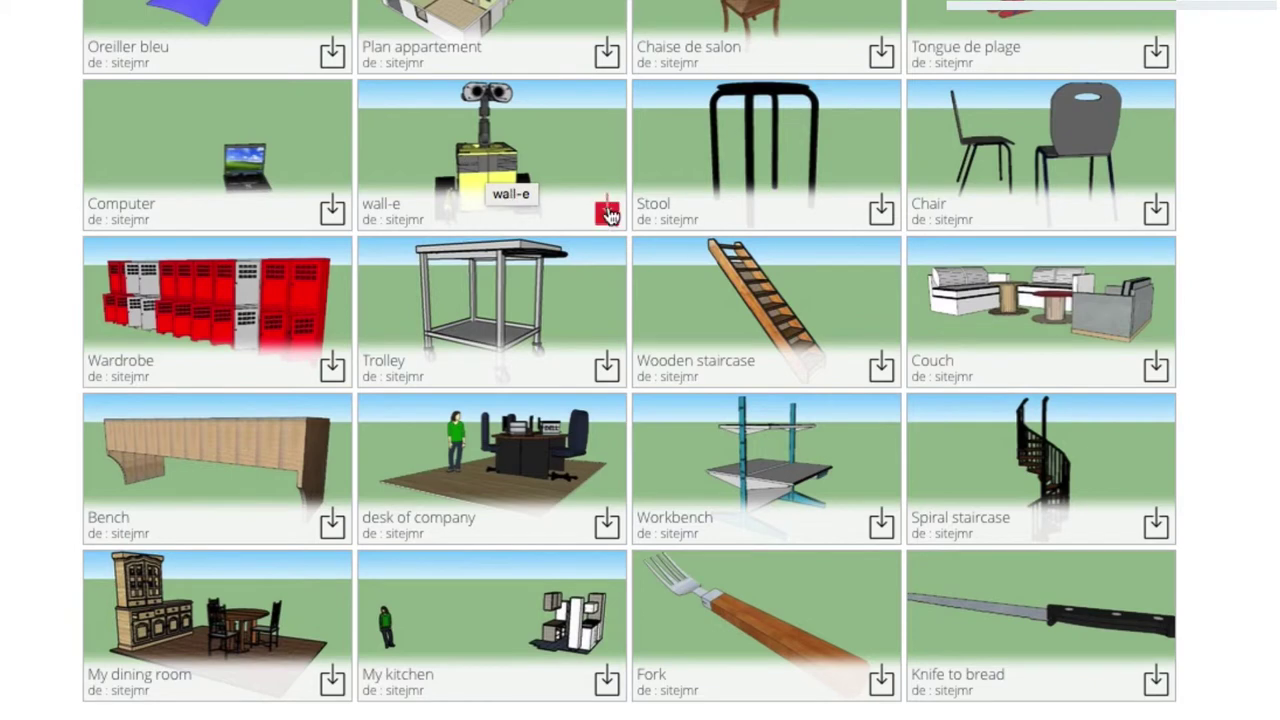
pyautogui.scroll(5, 605, 212)
# - View the Collections, Modèles aimés and Collections aimées tabs, return to Modèles, and open Modifier le profil
pyautogui.click(461, 293)
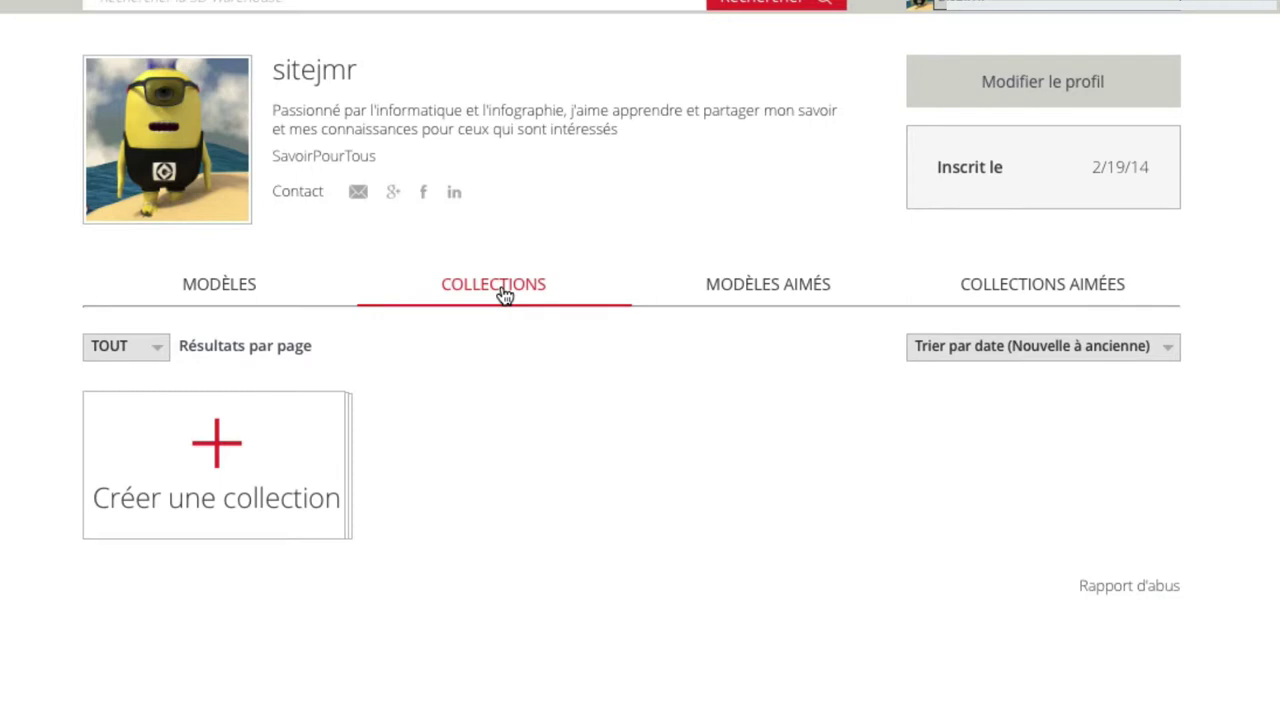
pyautogui.click(738, 296)
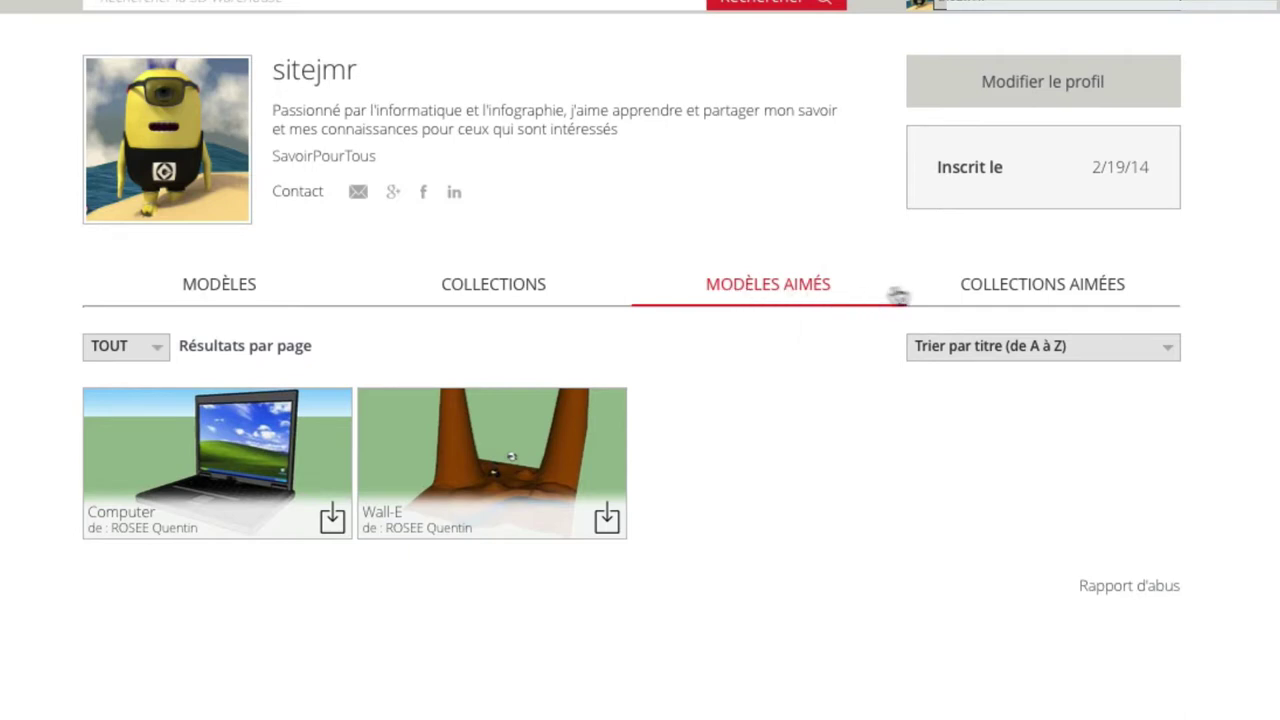
pyautogui.click(986, 293)
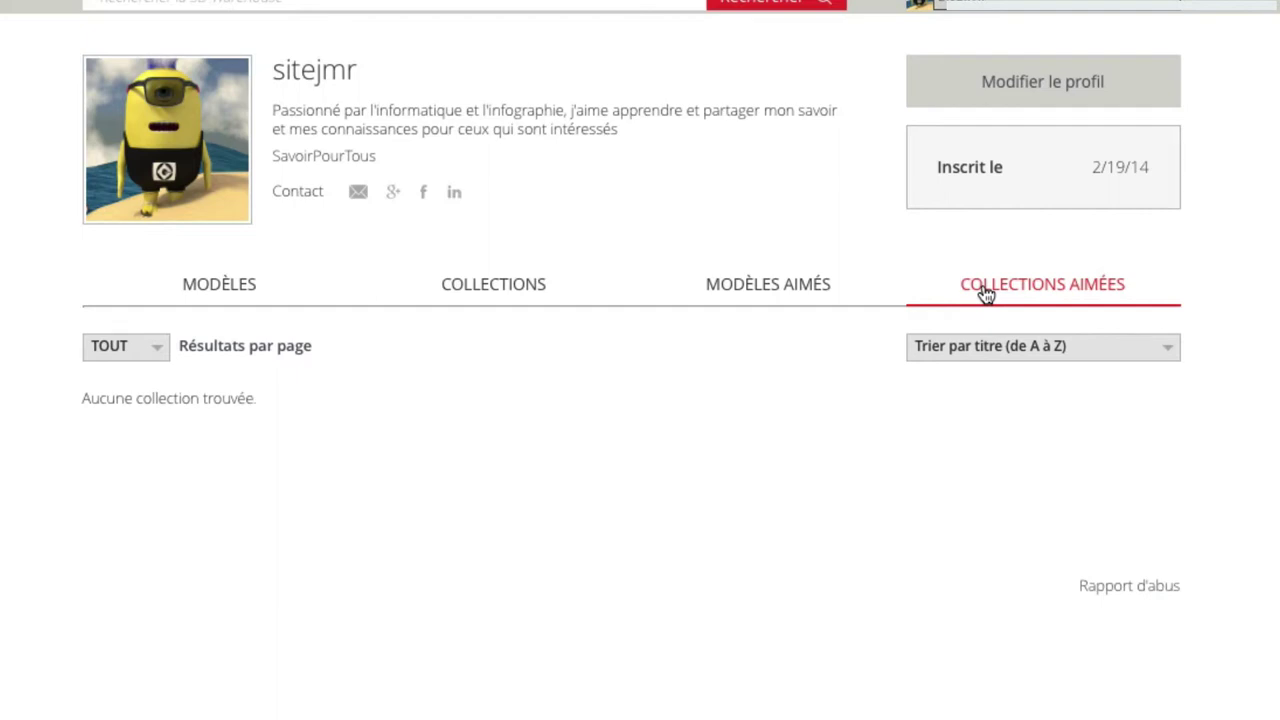
pyautogui.click(224, 297)
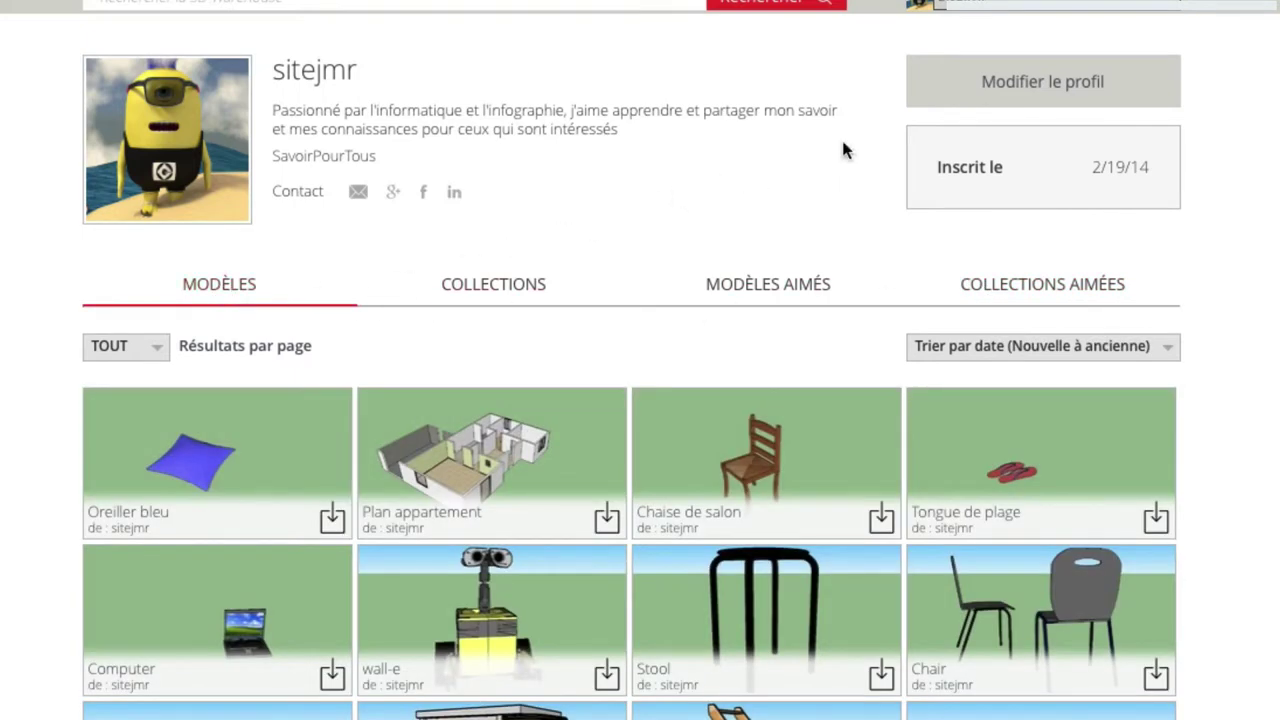
pyautogui.click(1005, 93)
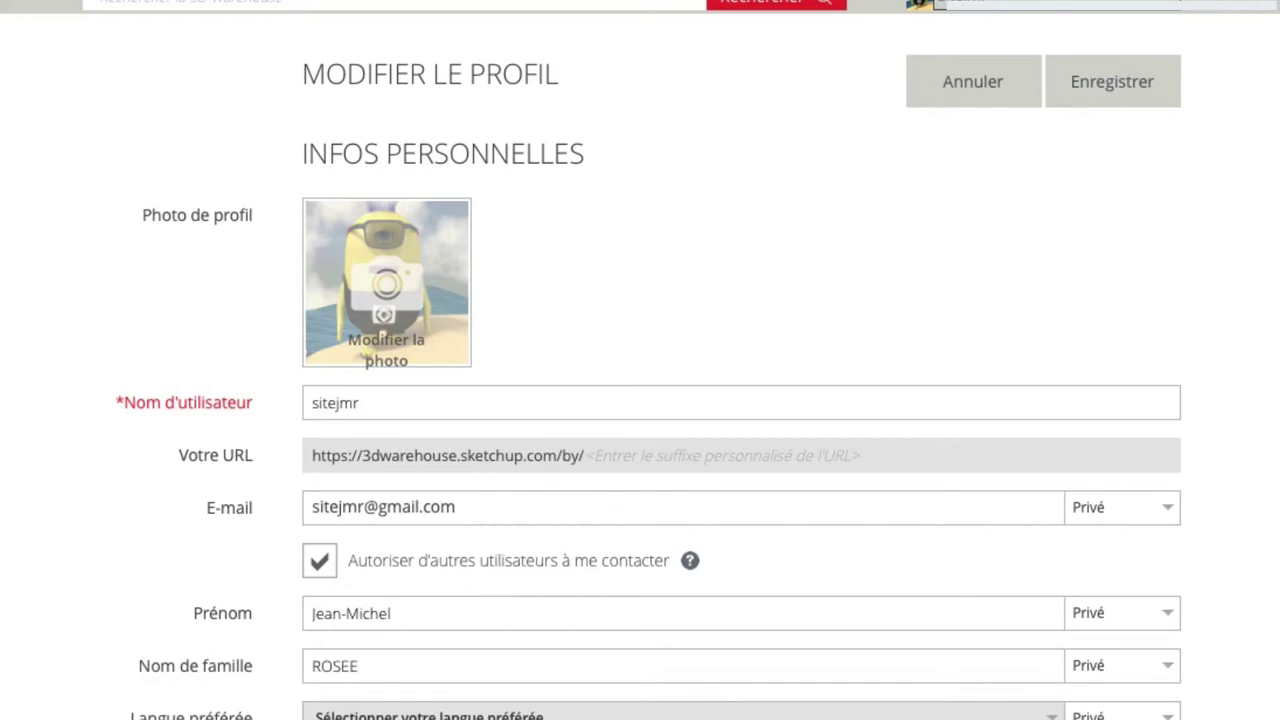
# - Cancel the profile edits and choose Charger un modèle to reach the Oreiller bleu update form
pyautogui.scroll(-1, 640, 400)
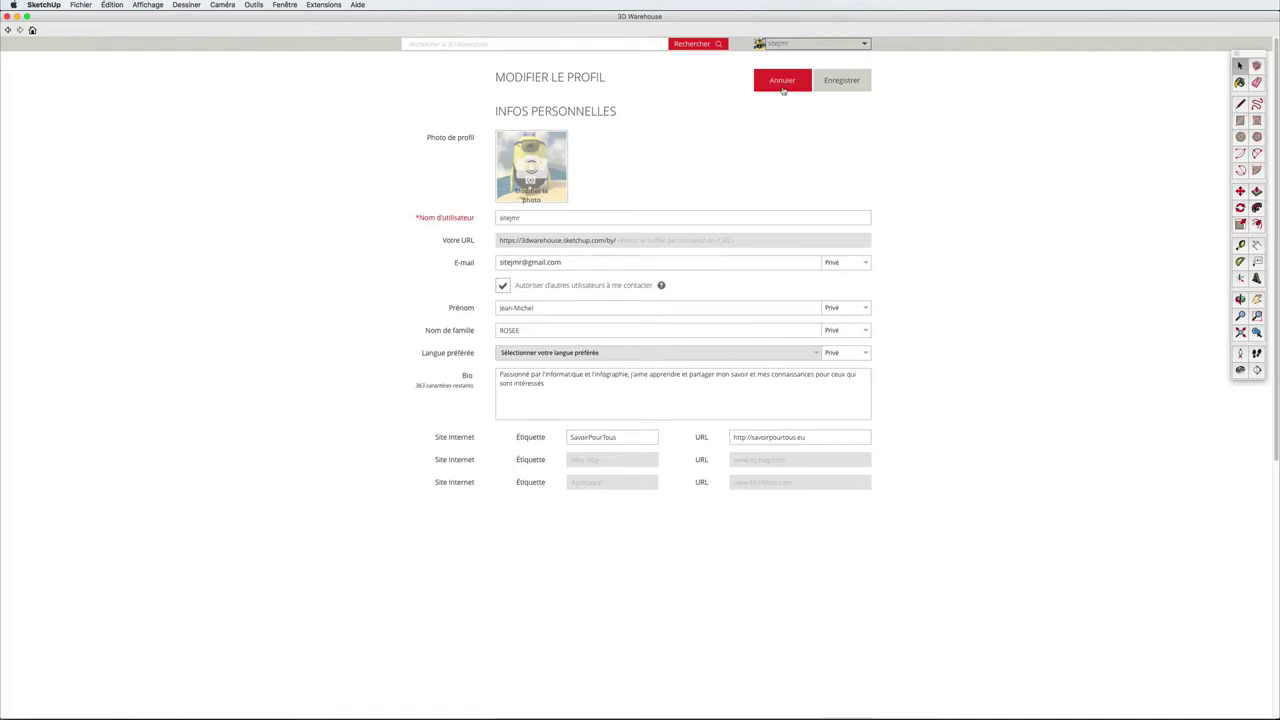
pyautogui.click(779, 83)
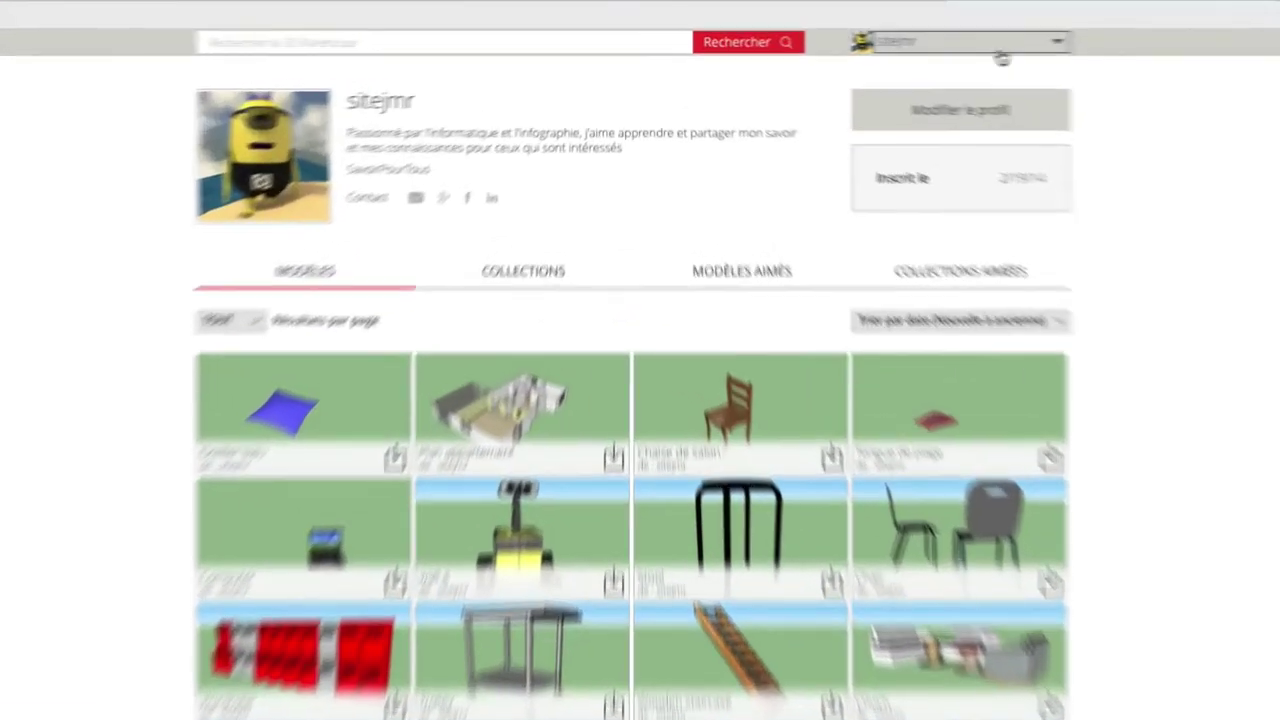
pyautogui.click(835, 44)
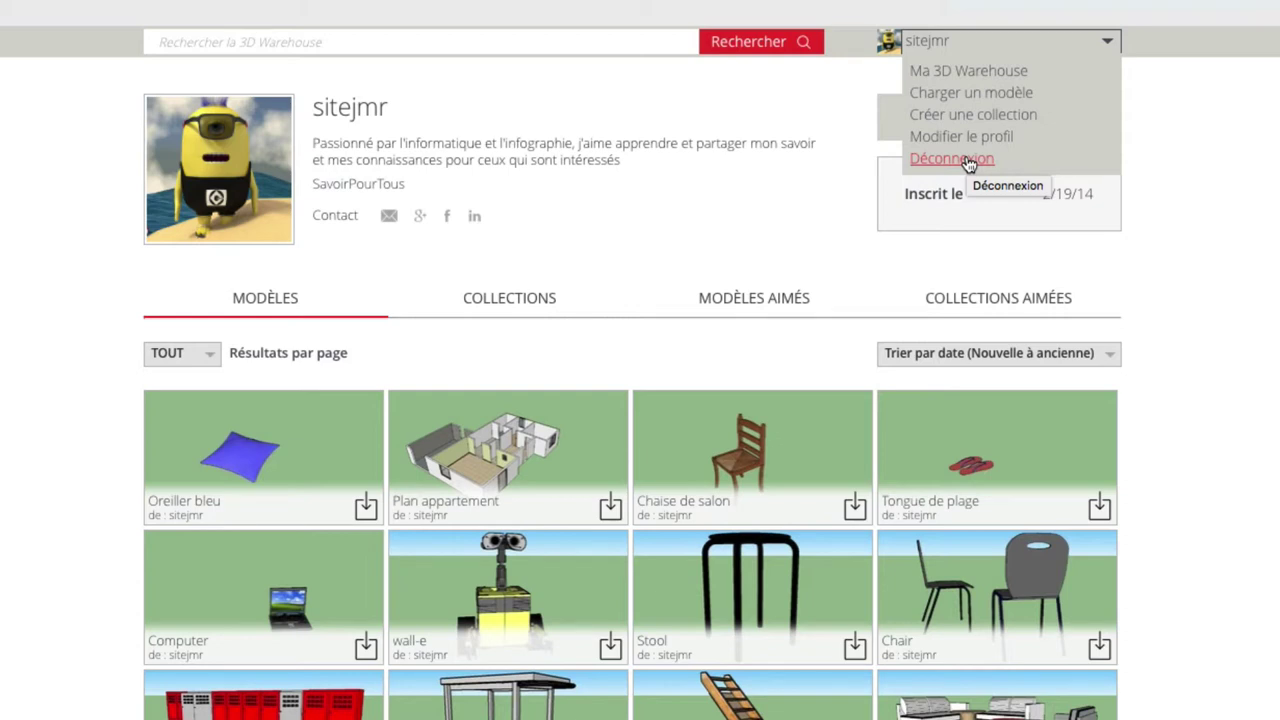
pyautogui.click(968, 163)
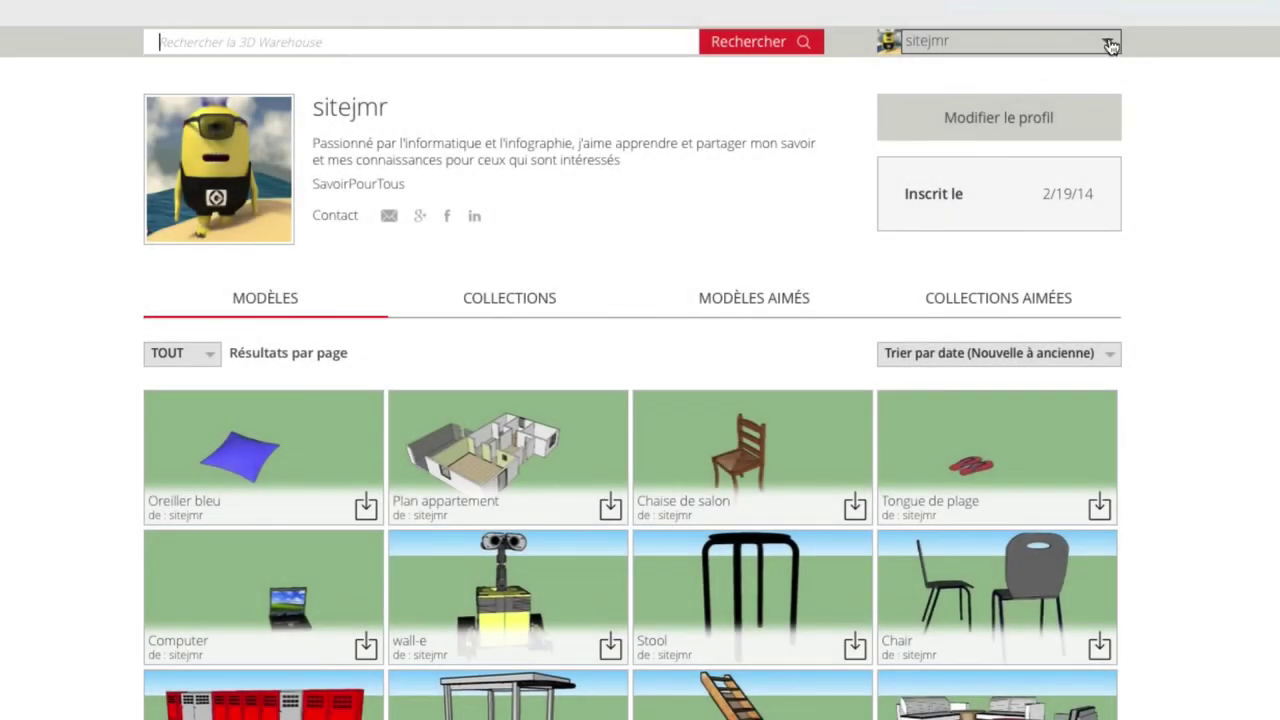
pyautogui.click(1108, 41)
pyautogui.click(978, 93)
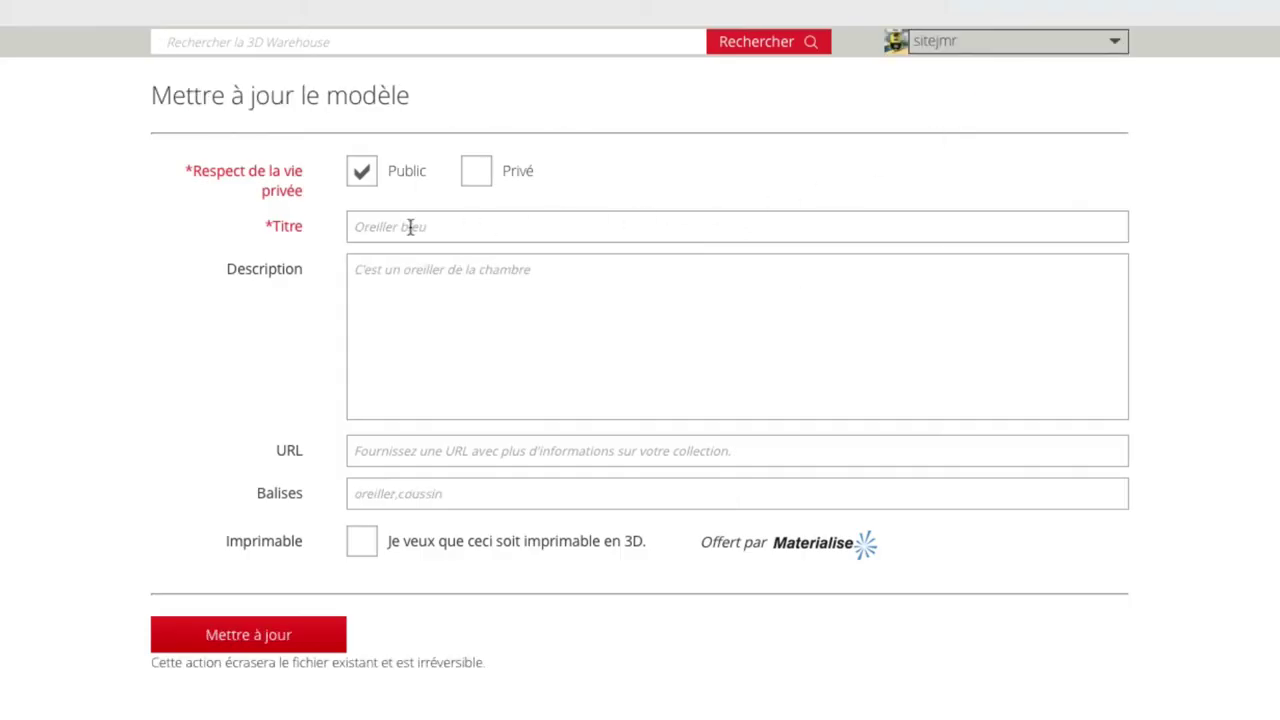
# - Enter the title 'Oreiller bleu' and the description 'C'est un oreiller de la chambre à coucher'
pyautogui.click(458, 227)
pyautogui.write('Oreiller bleu')
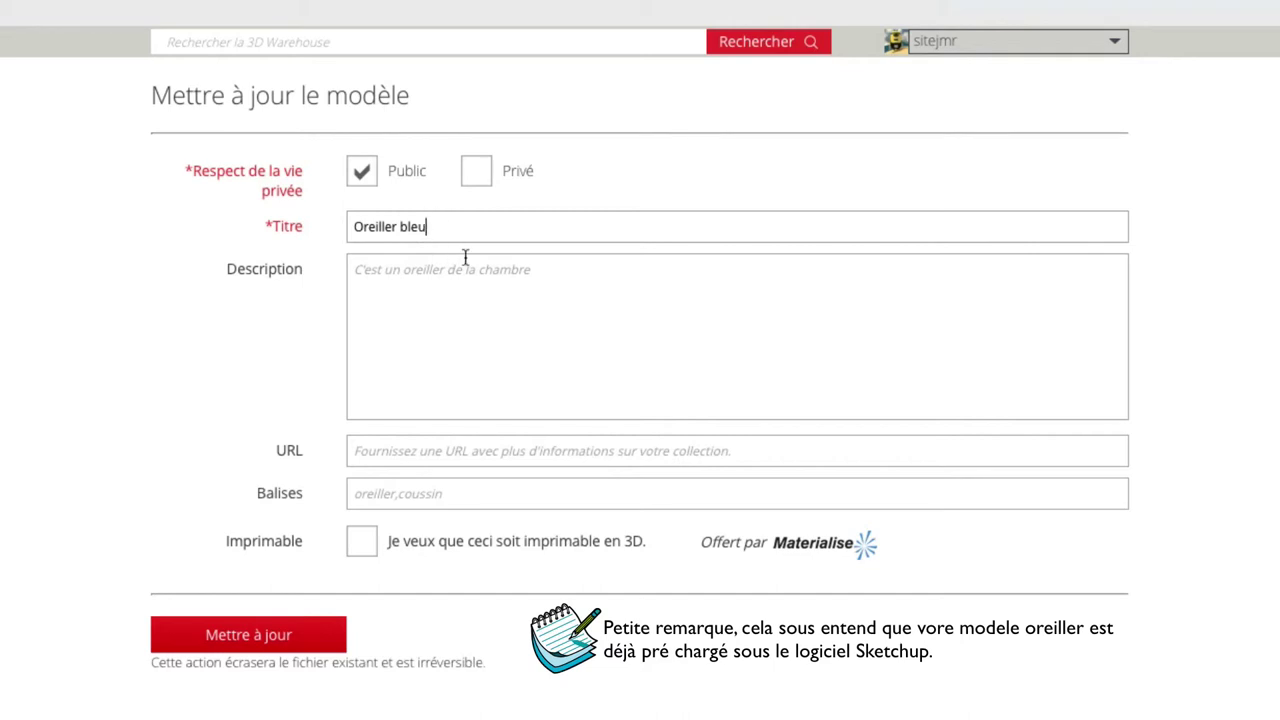
pyautogui.click(548, 268)
pyautogui.write("C'est un oreiller de la chambre")
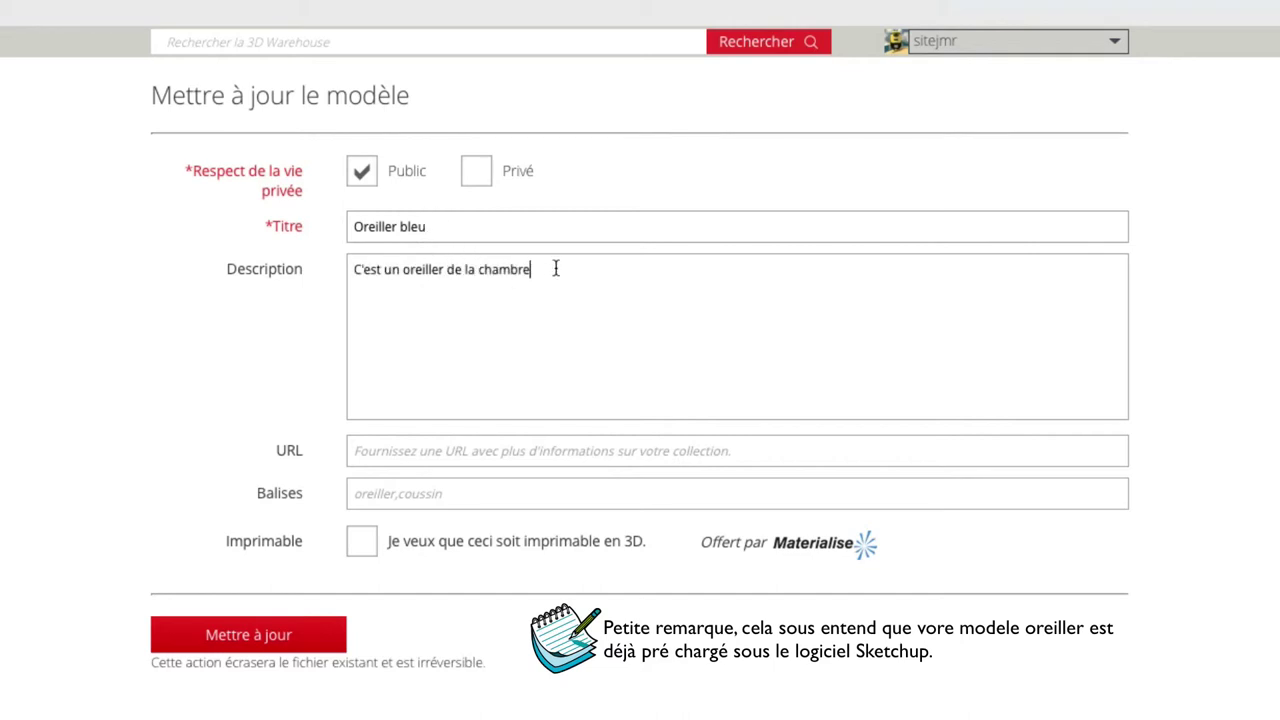
pyautogui.write(' à couc')
pyautogui.write('her')
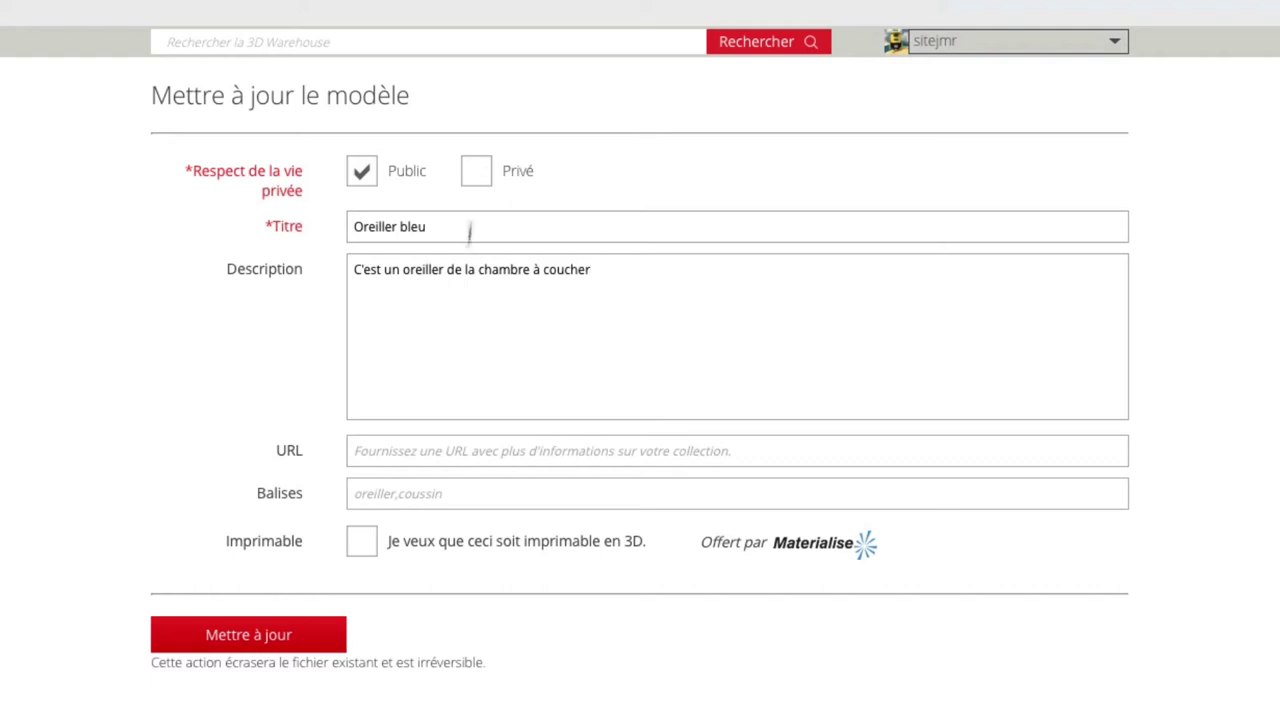
# - Add the tags 'oreiller,coussin' and submit the model update
pyautogui.click(394, 453)
pyautogui.click(458, 494)
pyautogui.write('oreiller,coussin')
pyautogui.click(253, 638)
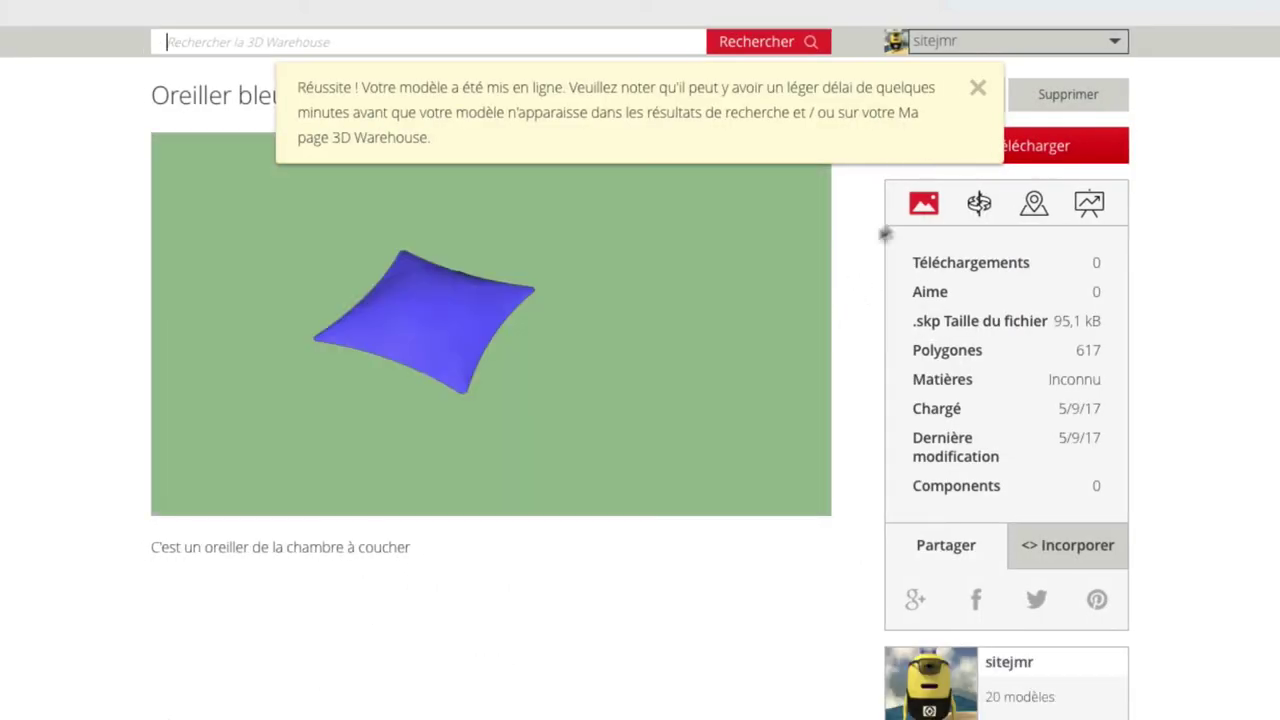
# - Show the Oreiller bleu pillow in the 3D viewer, close the success banner, and orbit it
pyautogui.click(979, 203)
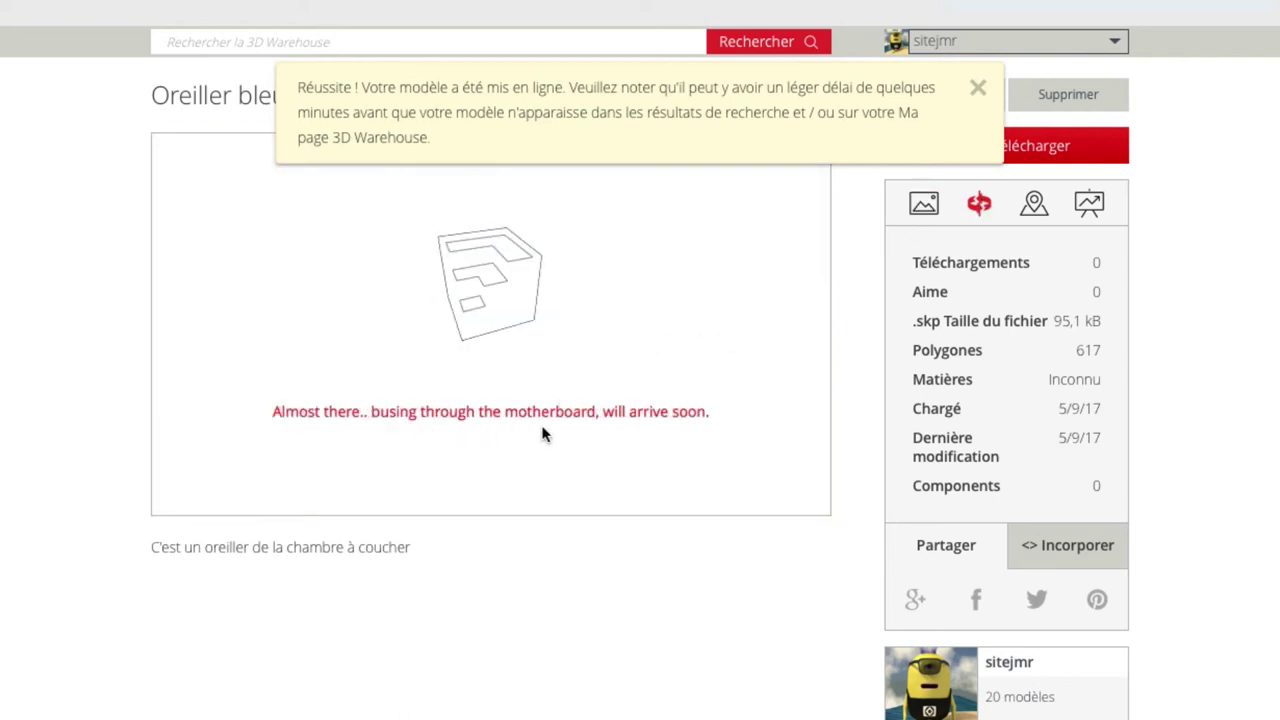
pyautogui.click(978, 89)
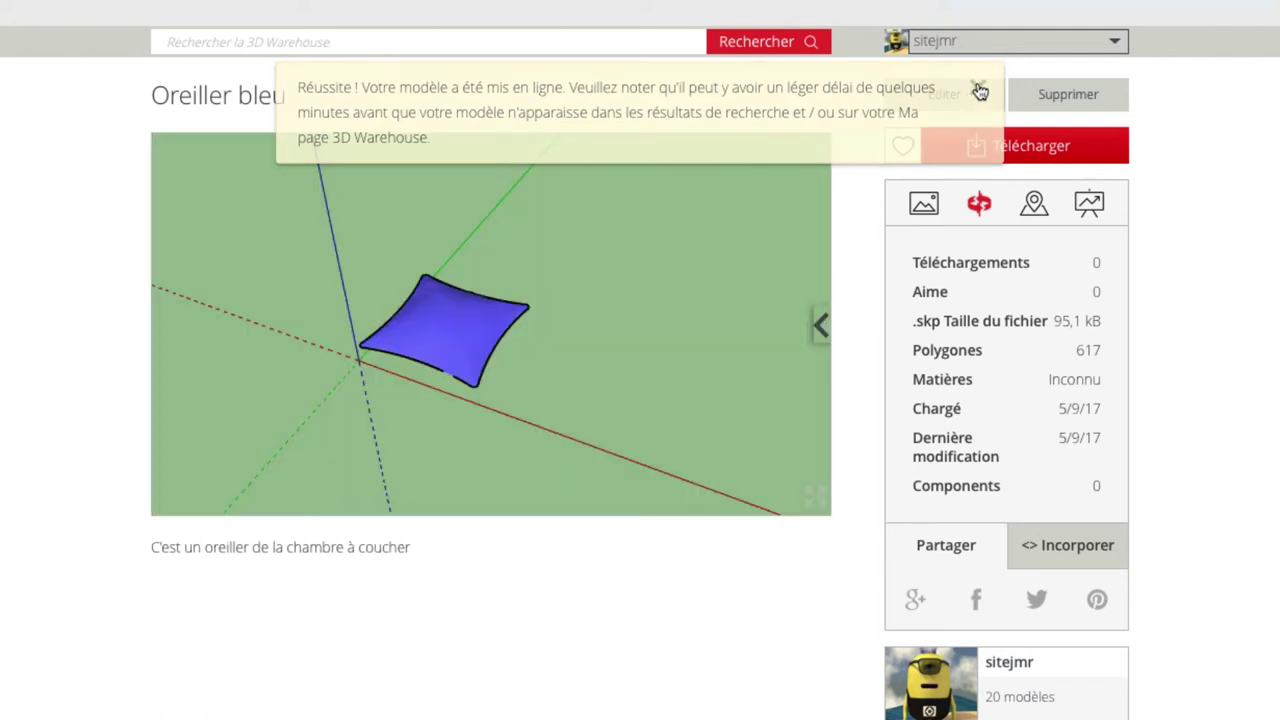
pyautogui.moveTo(629, 294)
pyautogui.mouseDown()
pyautogui.moveTo(480, 297)
pyautogui.moveTo(491, 394)
pyautogui.moveTo(449, 314)
pyautogui.moveTo(597, 202)
pyautogui.mouseUp()
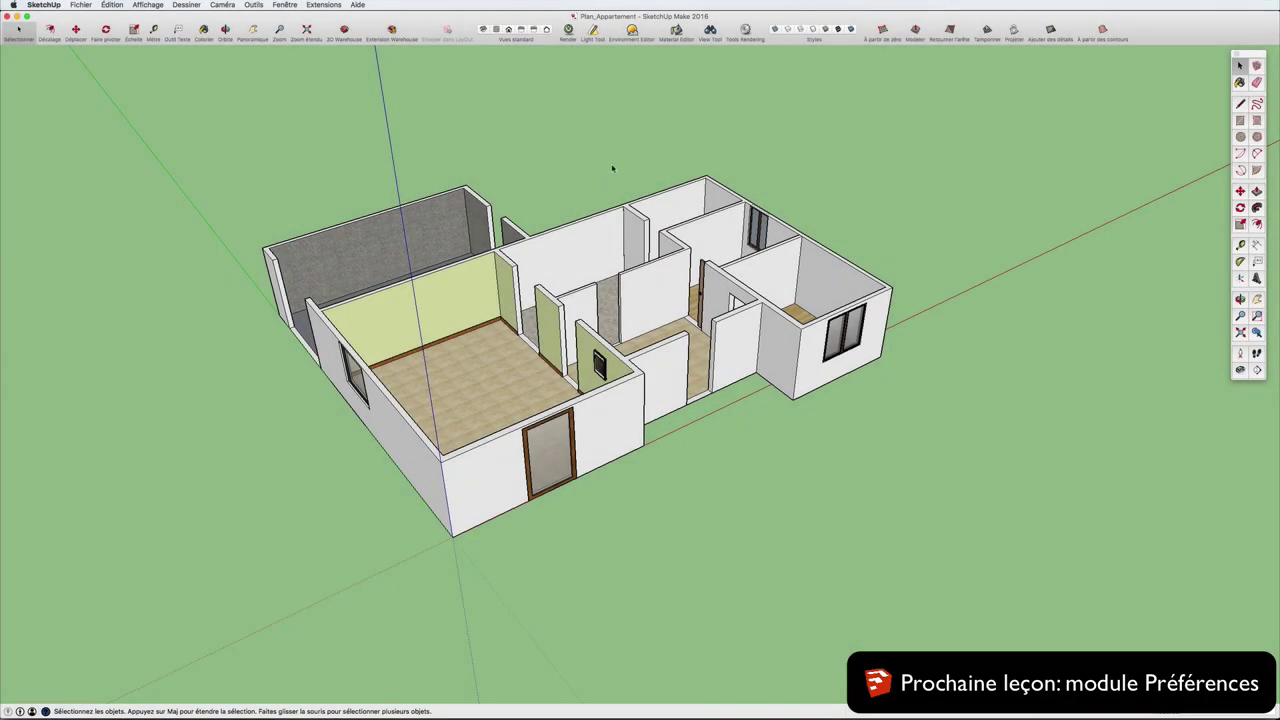
pyautogui.press('o')
pyautogui.moveTo(640, 160)
pyautogui.mouseDown()
pyautogui.moveTo(798, 152)
pyautogui.moveTo(680, 155)
pyautogui.mouseUp()
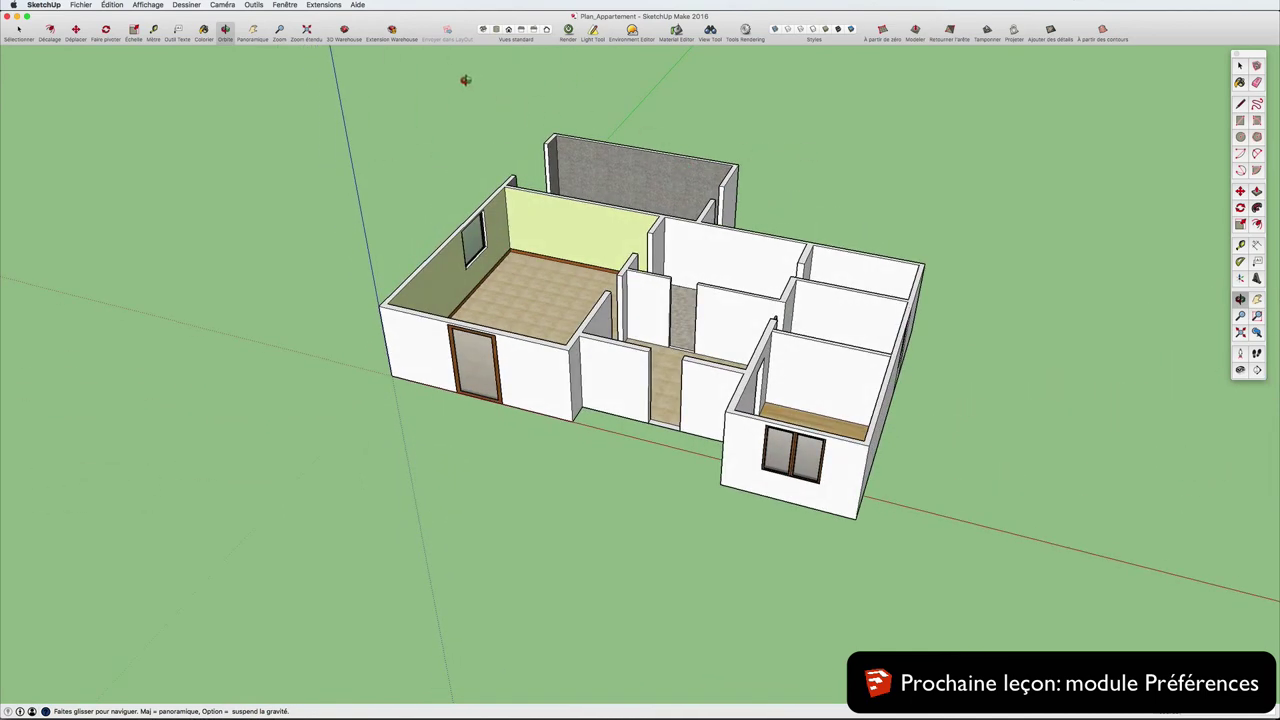
pyautogui.moveTo(391, 115)
pyautogui.mouseDown()
pyautogui.moveTo(591, 129)
pyautogui.moveTo(631, 106)
pyautogui.mouseUp()
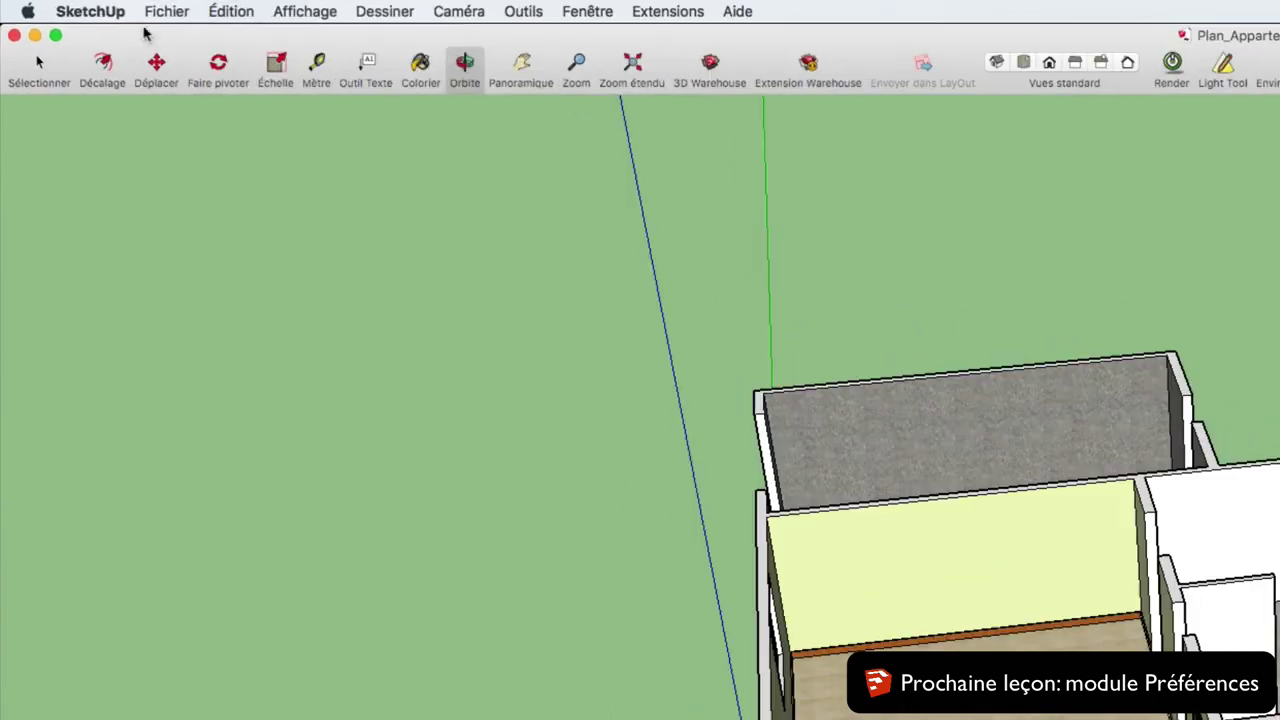
pyautogui.click(100, 12)
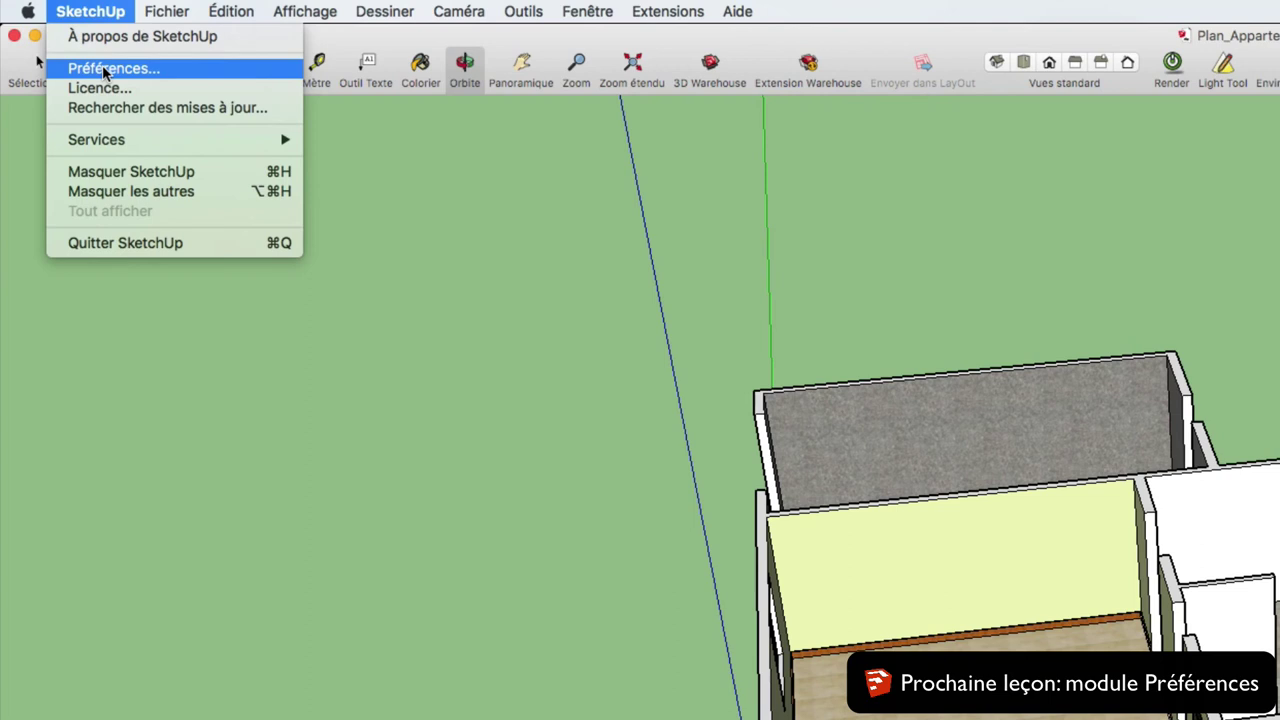
pyautogui.click(105, 68)
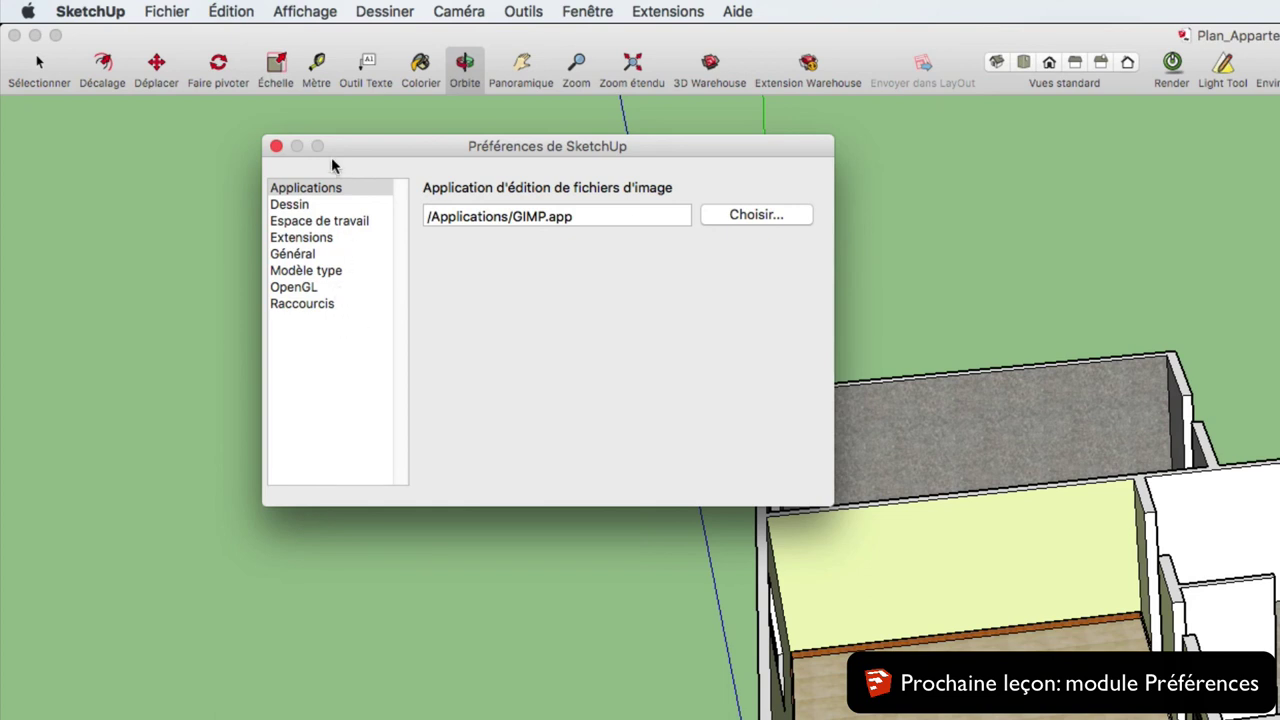
pyautogui.click(277, 147)
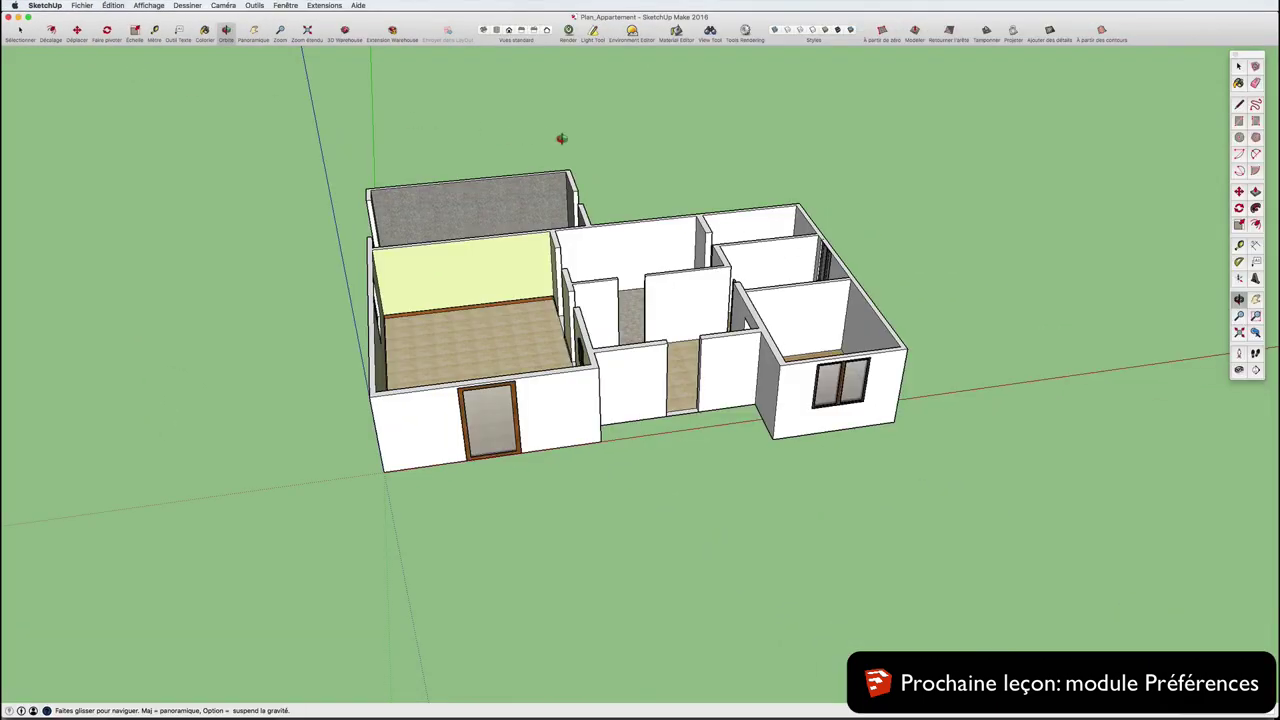